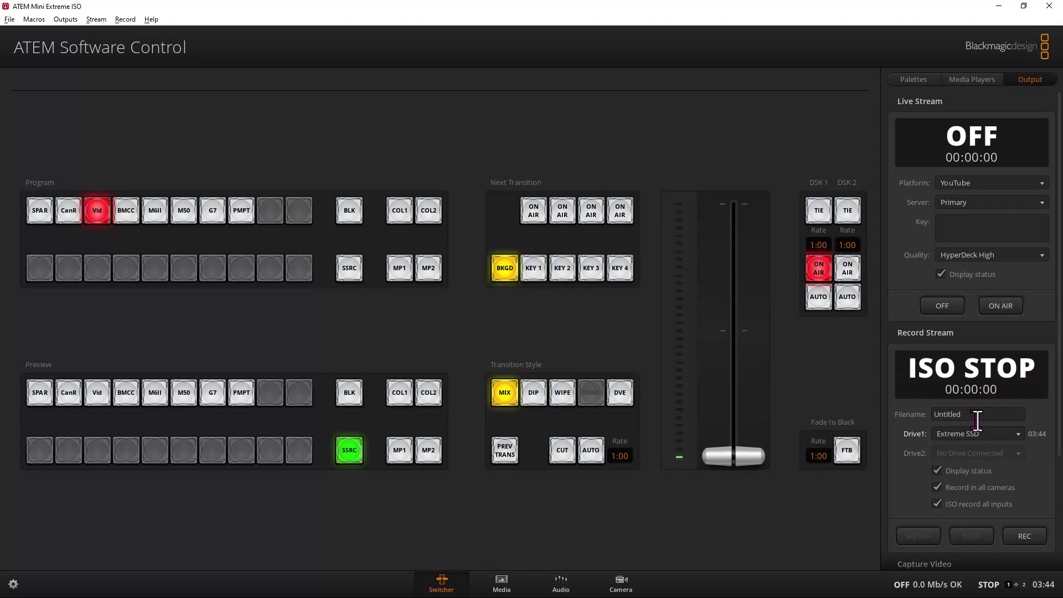
Switch to the File Explorer window showing the Clips folder with Untitled and obs recording.mp4
key("alt+Tab")
key("Tab")
key("Tab")
key("Tab")
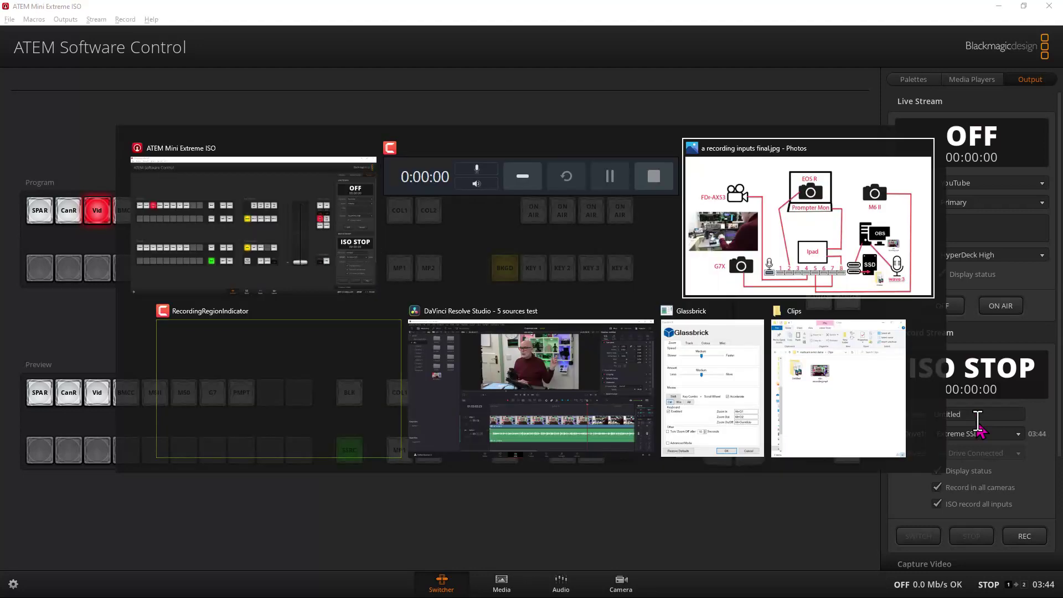
key("Tab")
key("Tab")
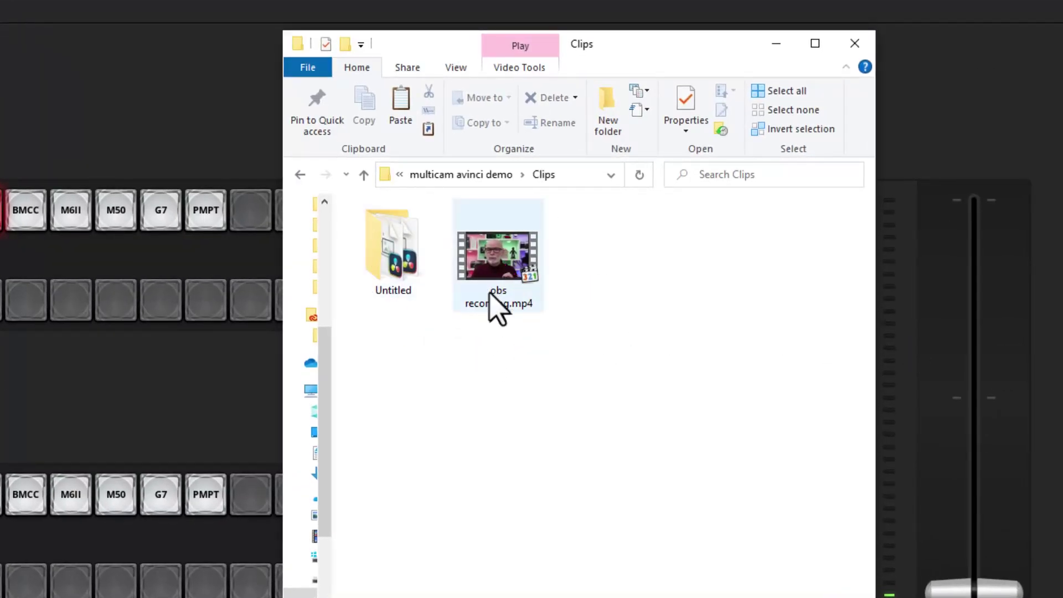
mouse_move(489, 292)
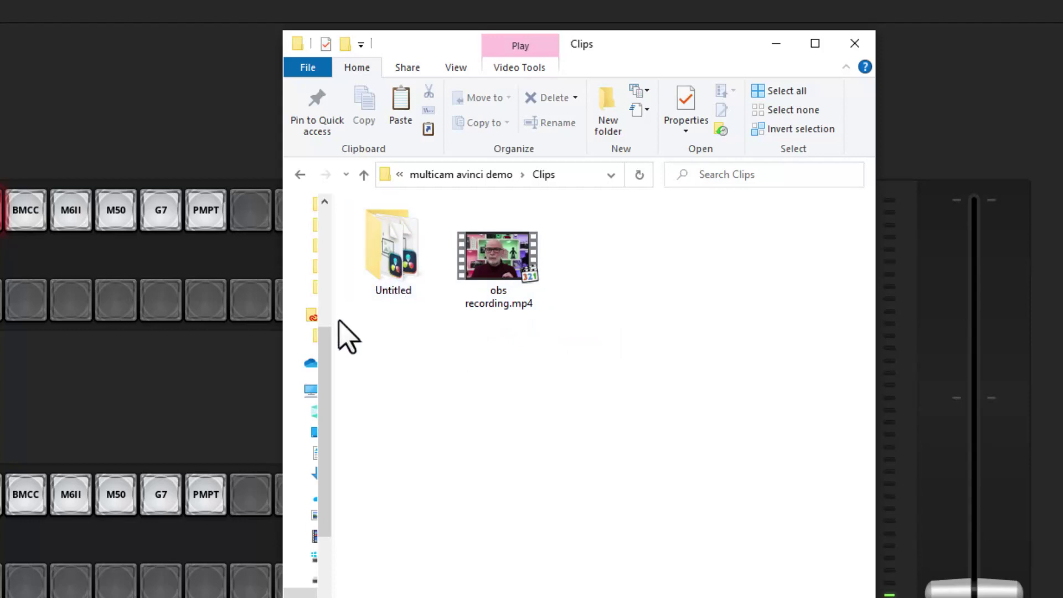
Open the Untitled folder, look inside Audio Source Files and Video ISO Files, then return to Untitled
mouse_move(385, 259)
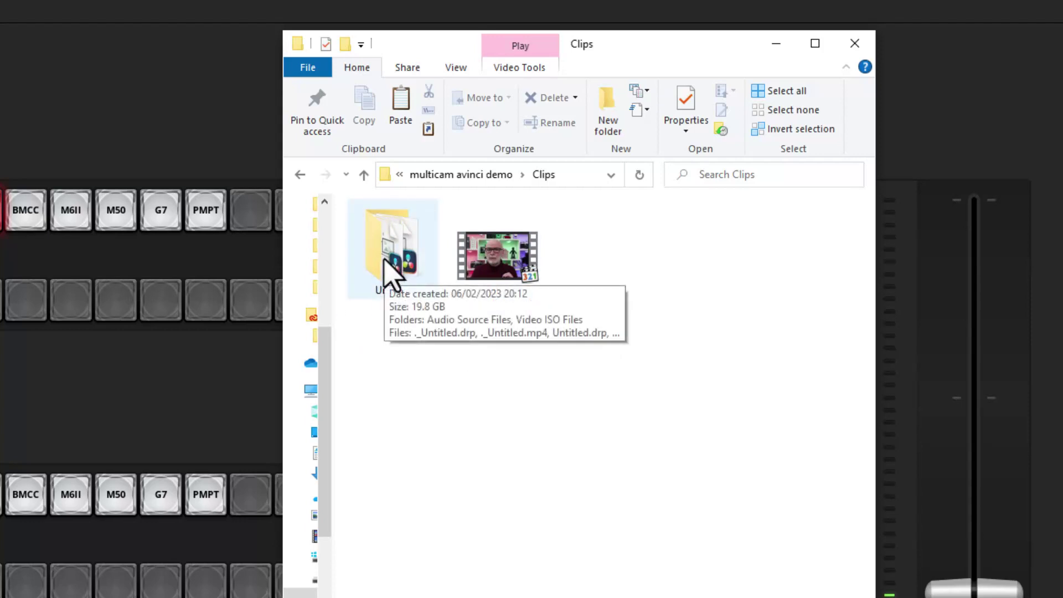
double_click(389, 263)
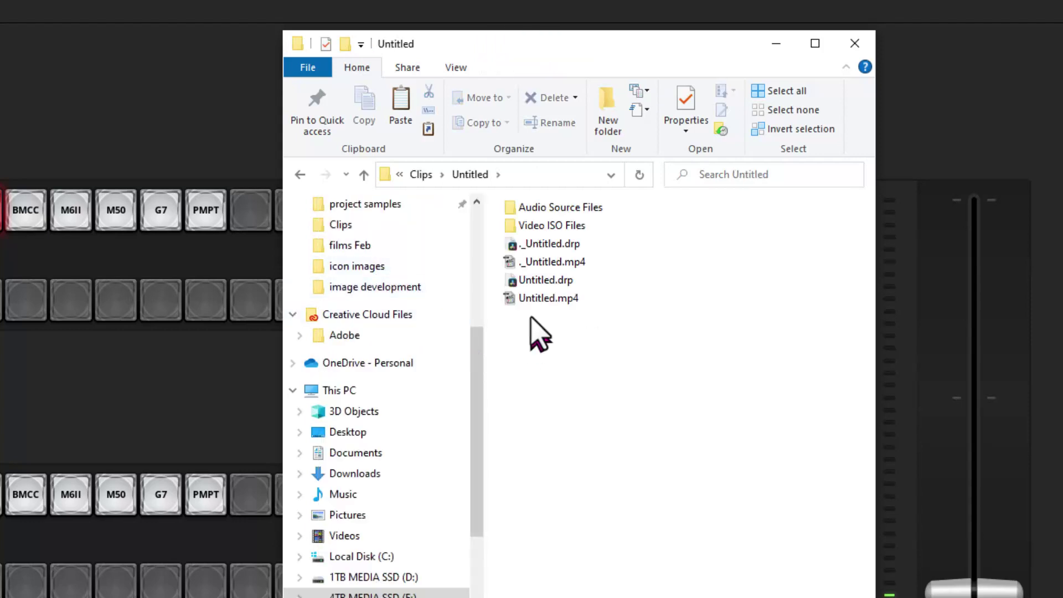
left_click(522, 208)
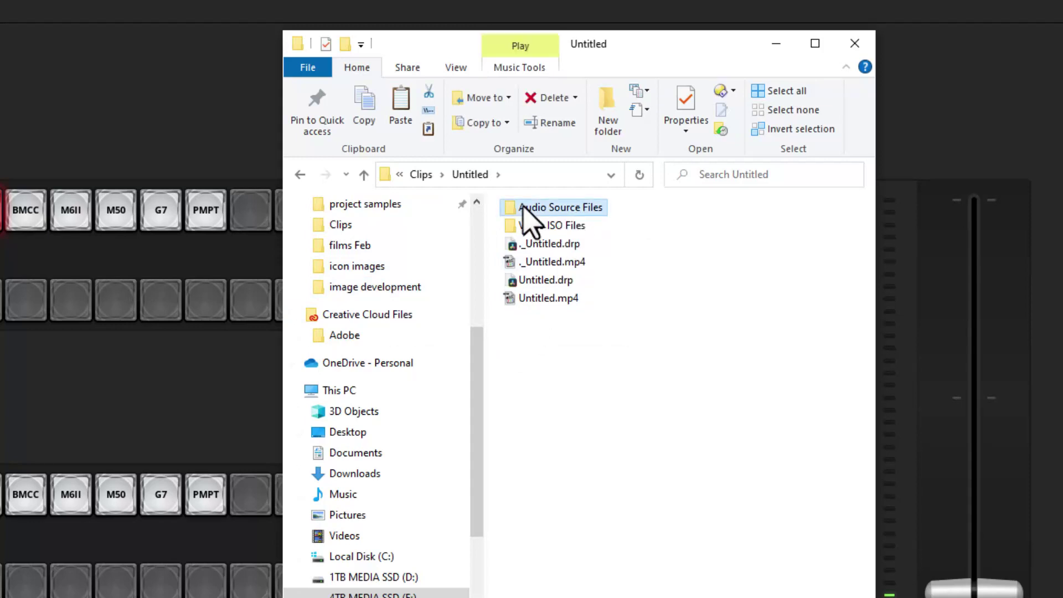
double_click(522, 209)
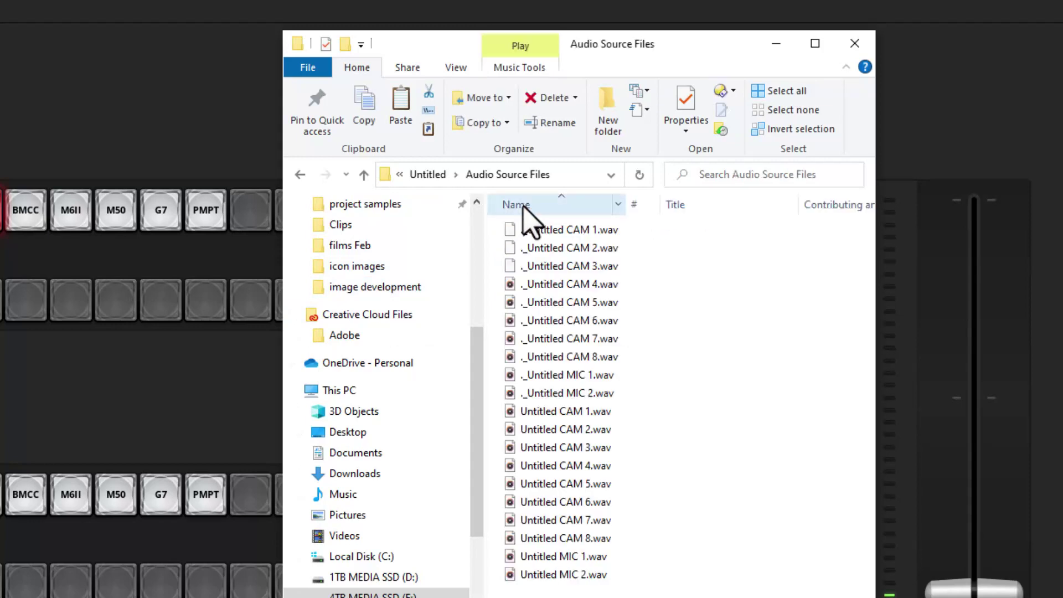
left_click(363, 175)
double_click(550, 227)
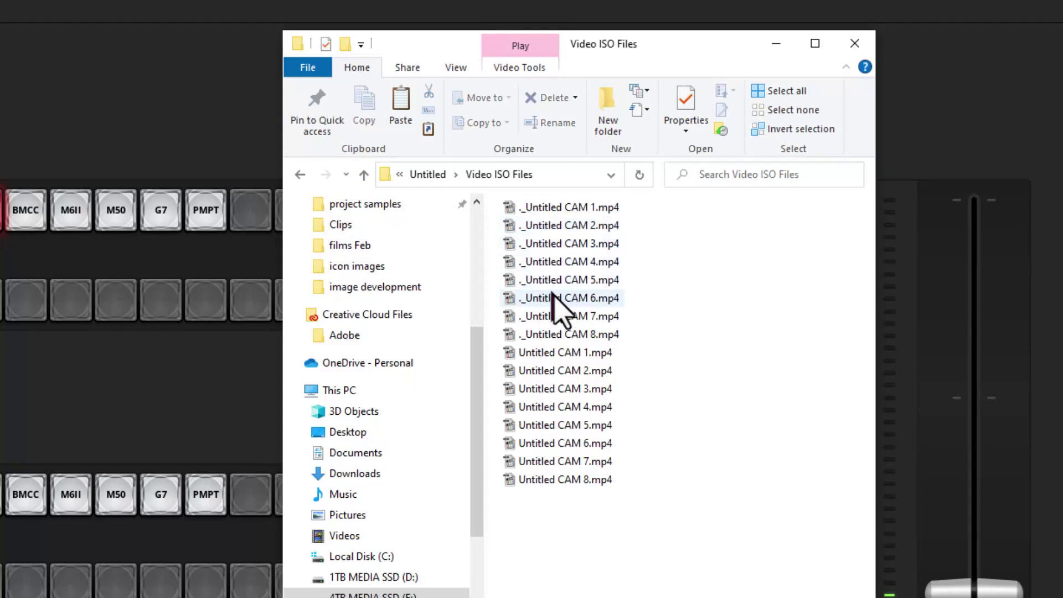
left_click(363, 175)
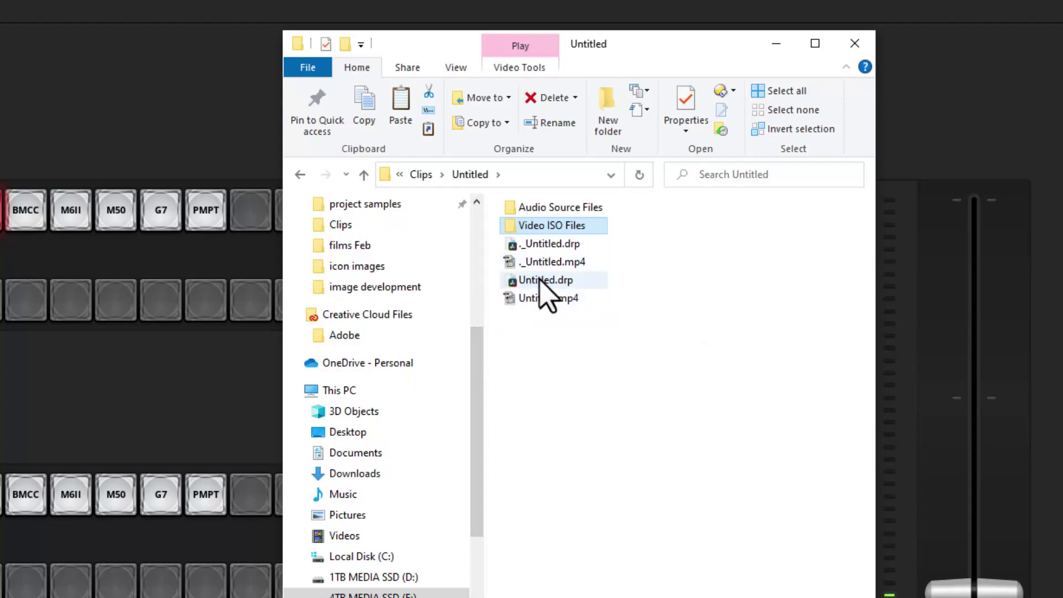
mouse_move(540, 296)
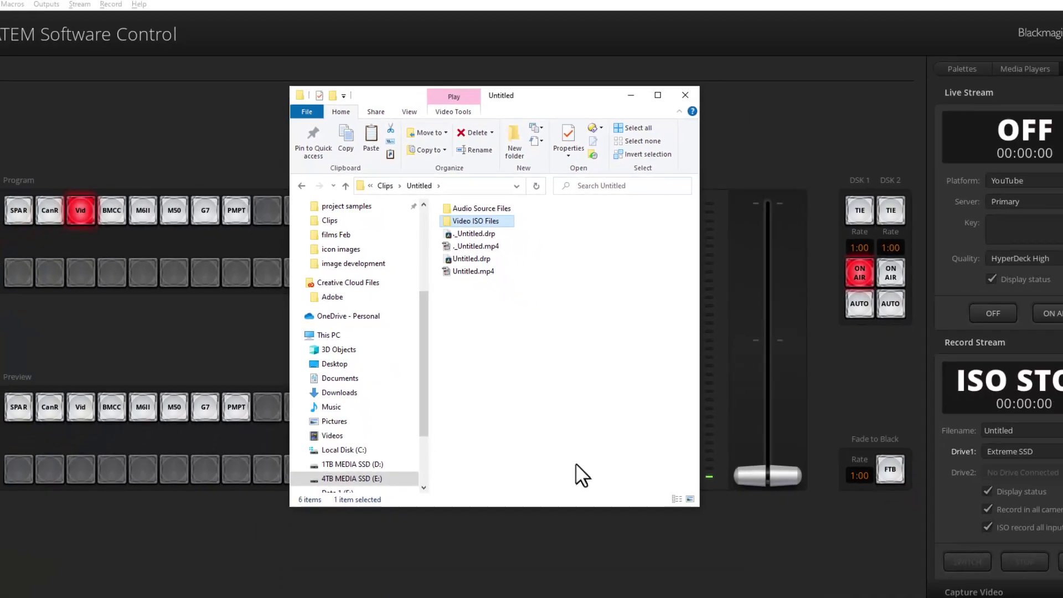
Switch to the DaVinci Resolve project window via Task View
key("super+Tab")
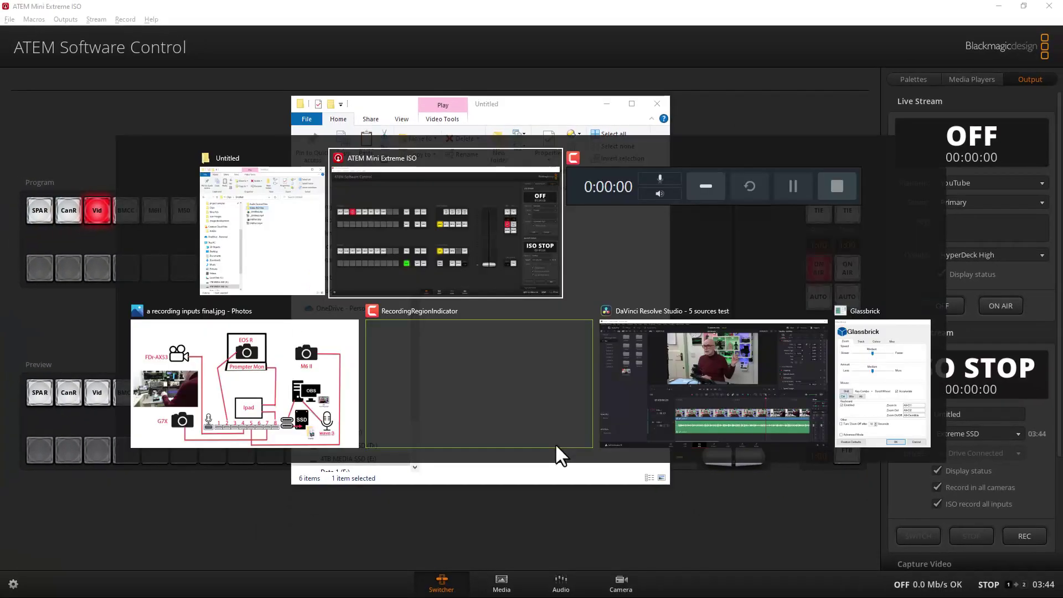
key("Down")
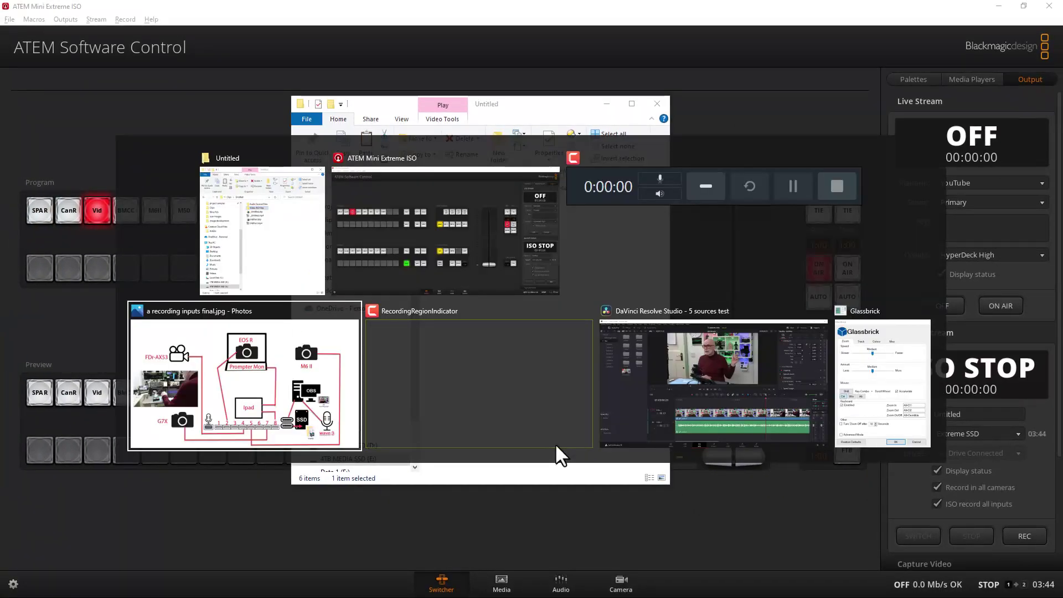
key("Right")
key("Right")
key("Return")
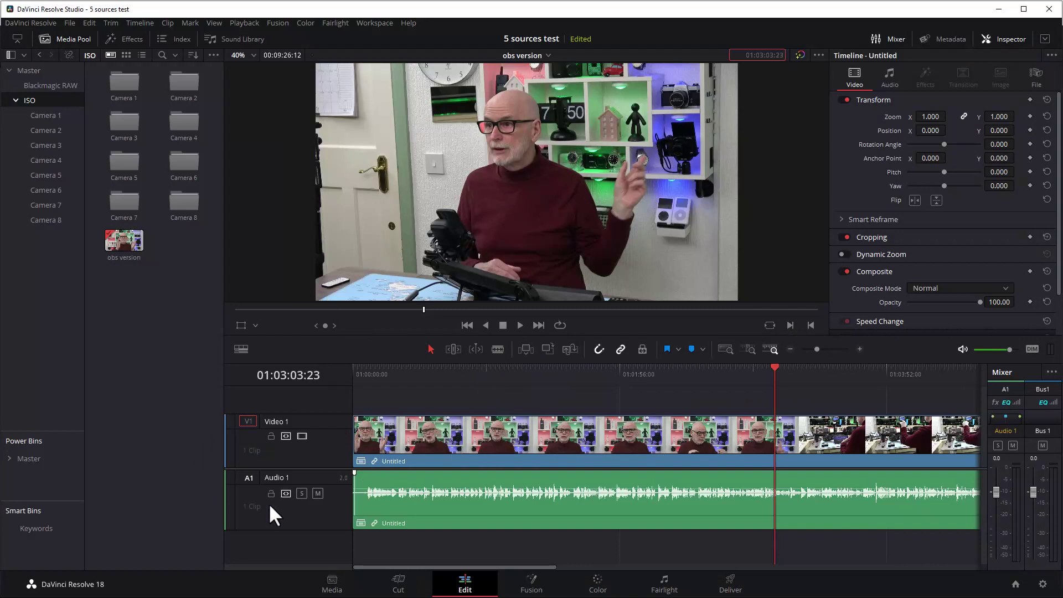
Open the Untitled timeline of cut CAM clips and show the Master bin
left_click(552, 372)
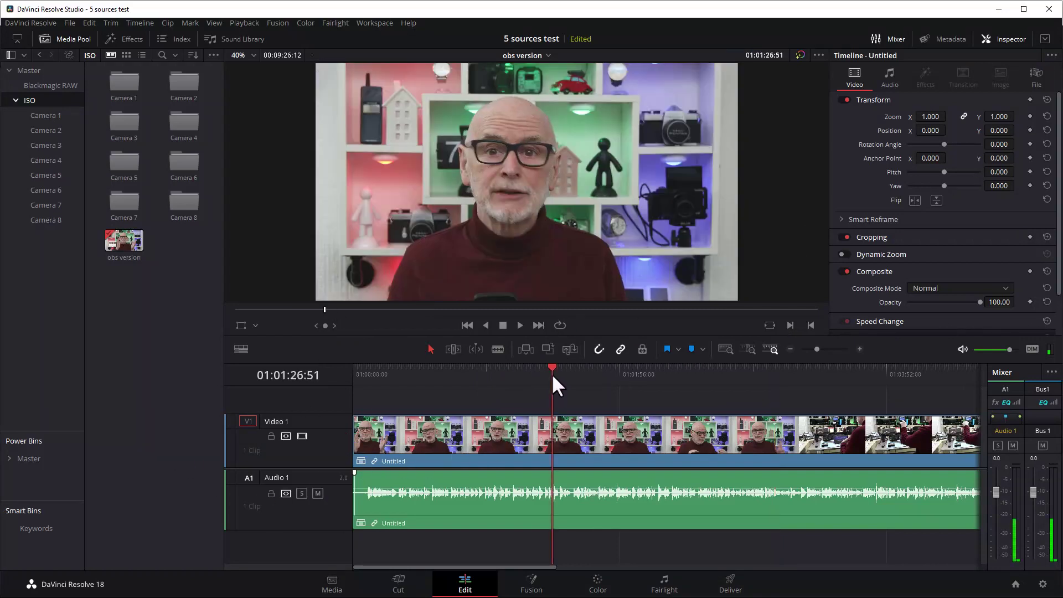
left_click(547, 55)
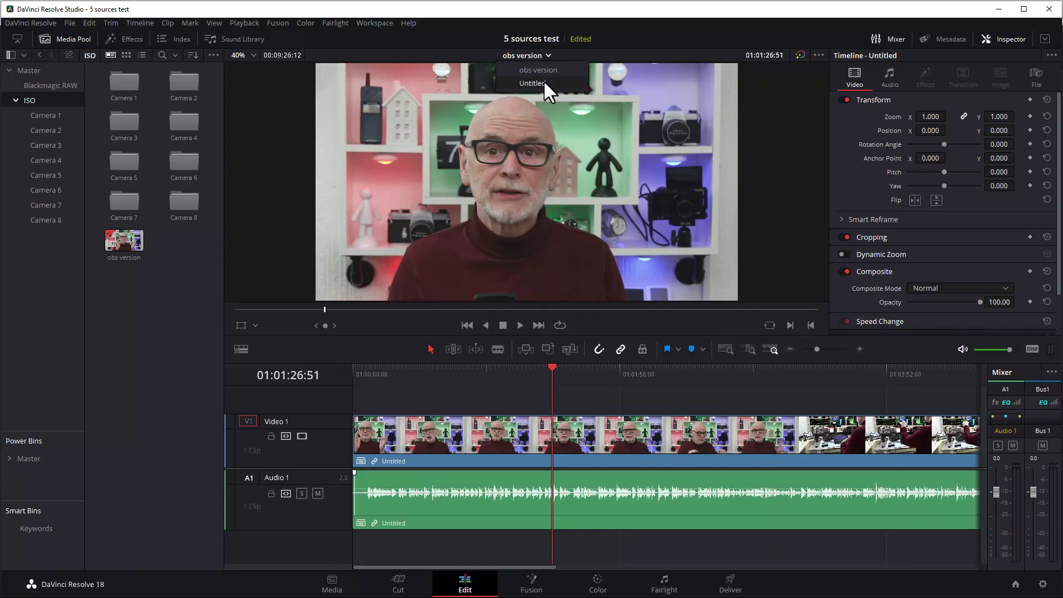
left_click(544, 82)
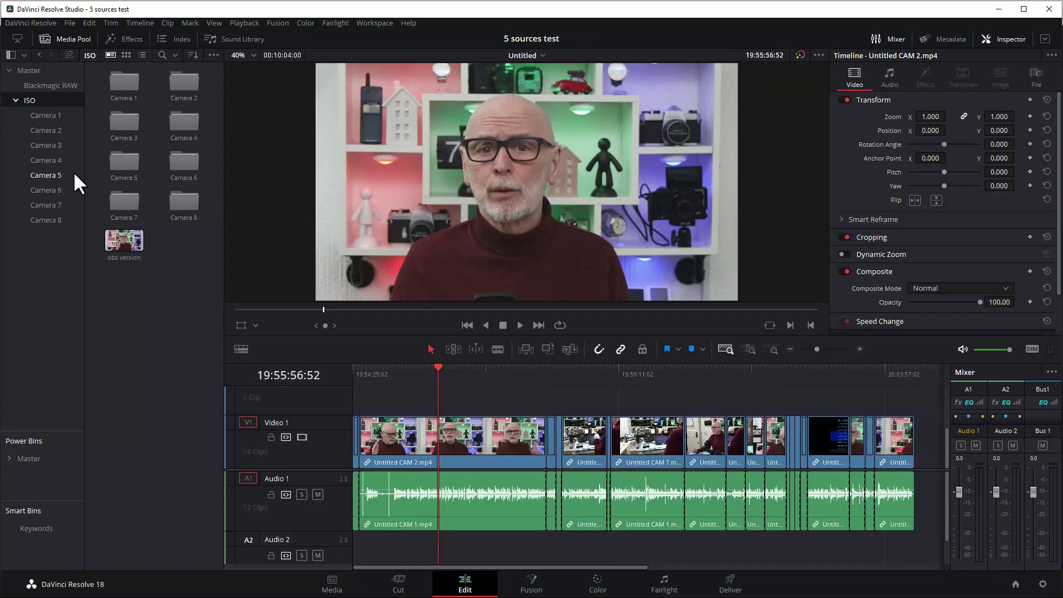
left_click(35, 71)
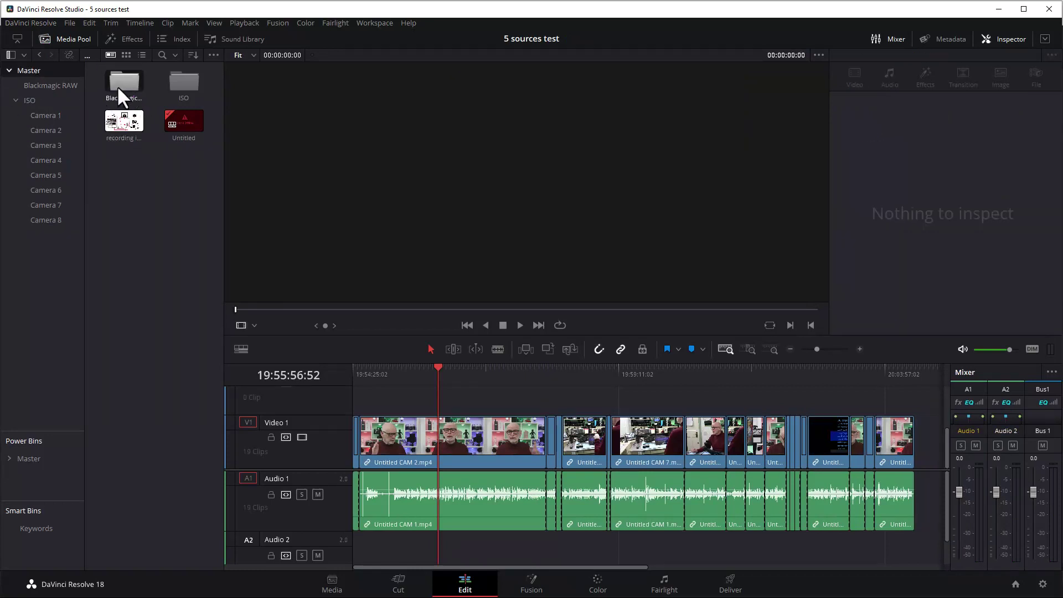
Expand the ISO bin and browse the Camera 1 through Camera 8 bins, ending on Untitled CAM 8.mp4
double_click(118, 88)
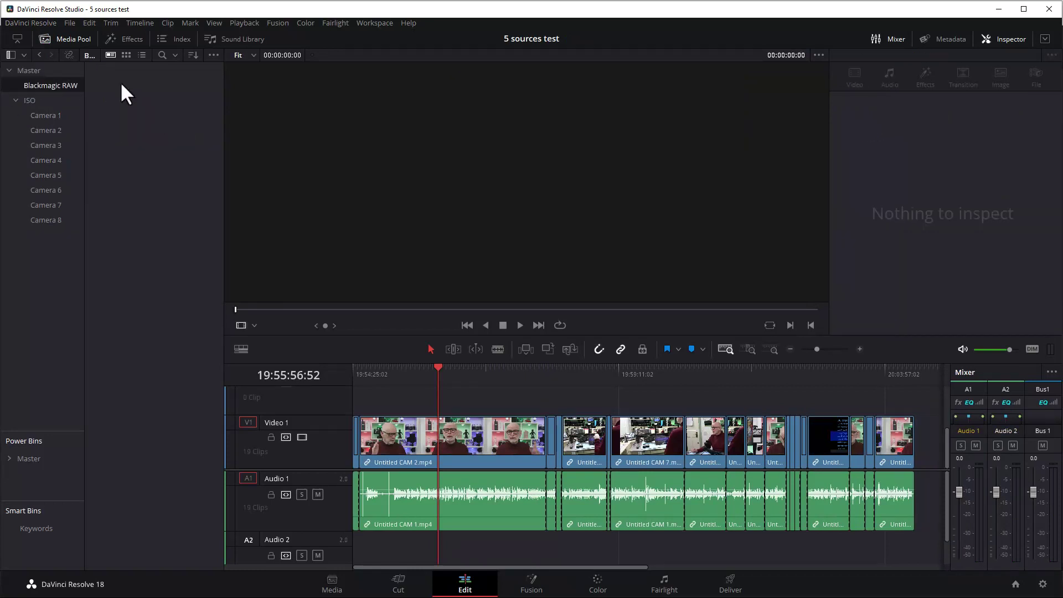
double_click(29, 101)
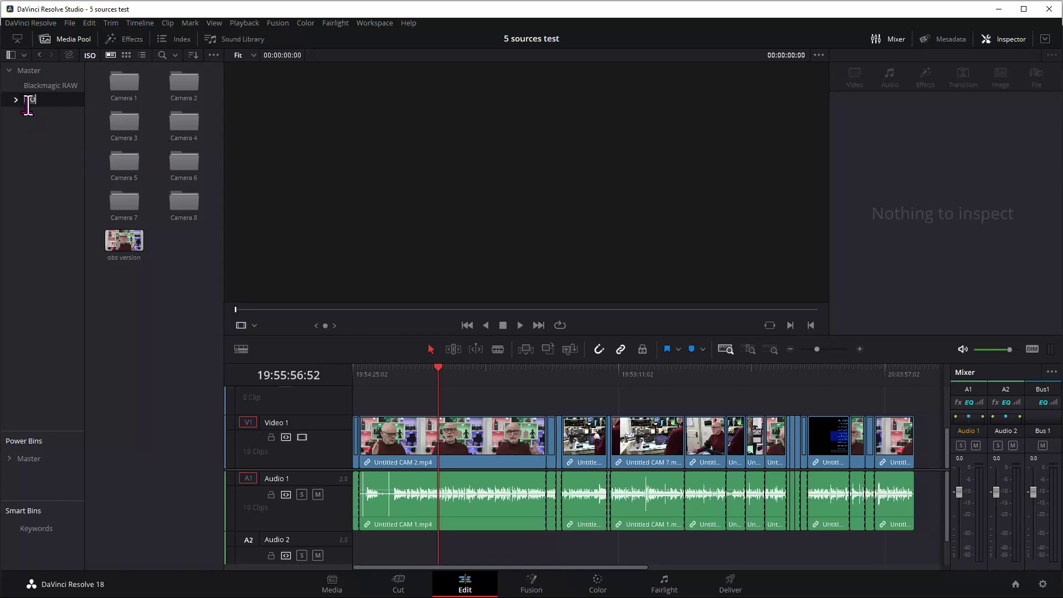
double_click(120, 88)
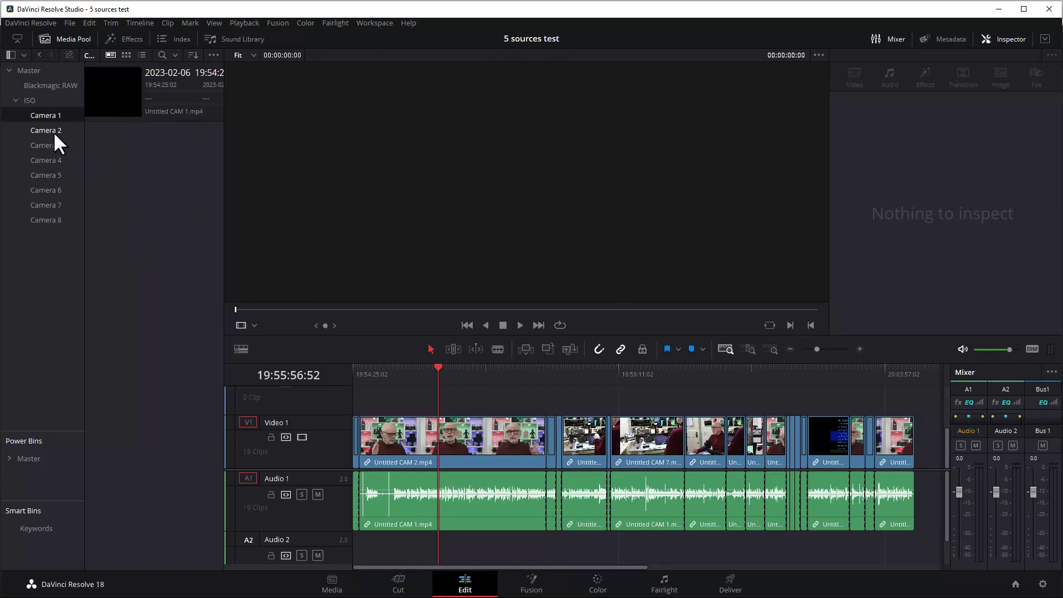
left_click(47, 128)
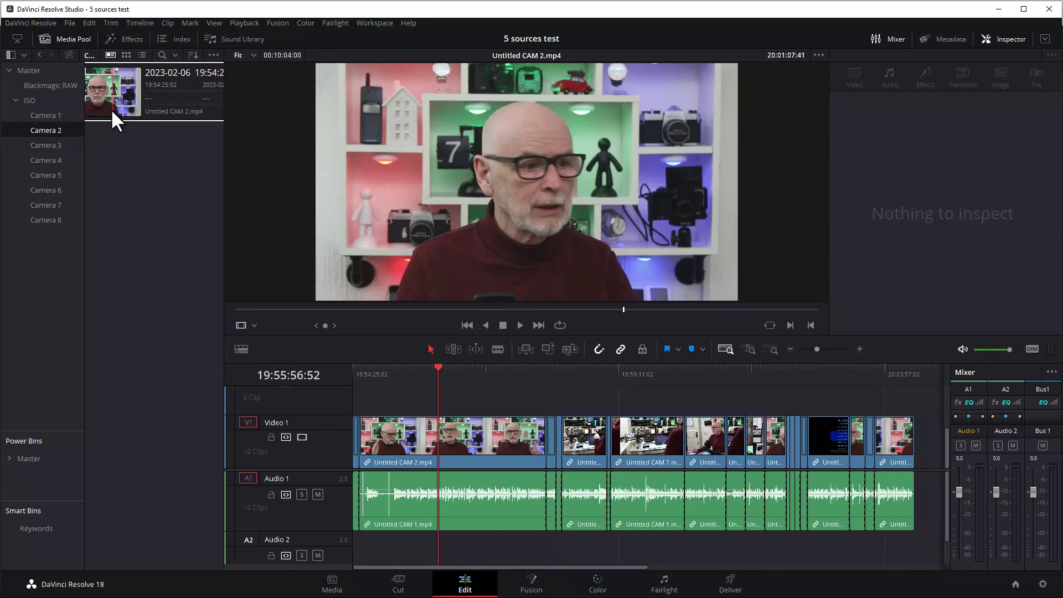
left_click(56, 145)
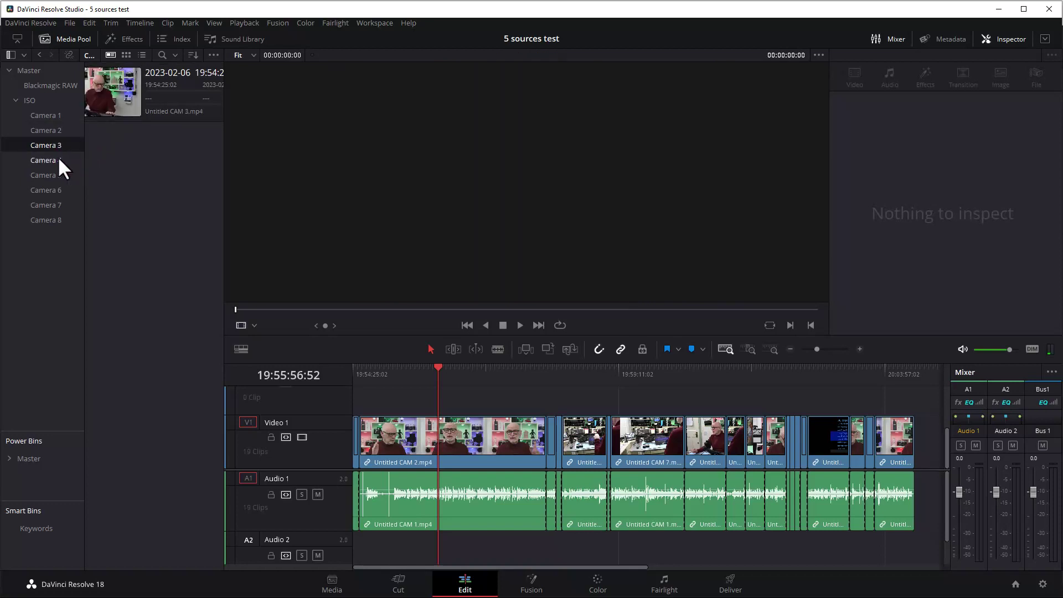
left_click(55, 158)
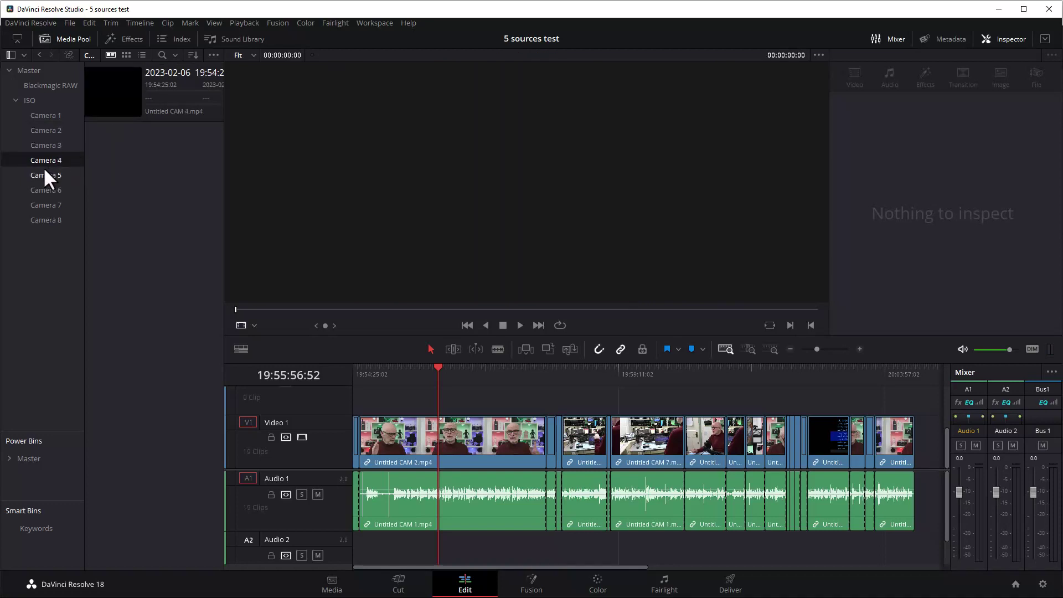
left_click(48, 175)
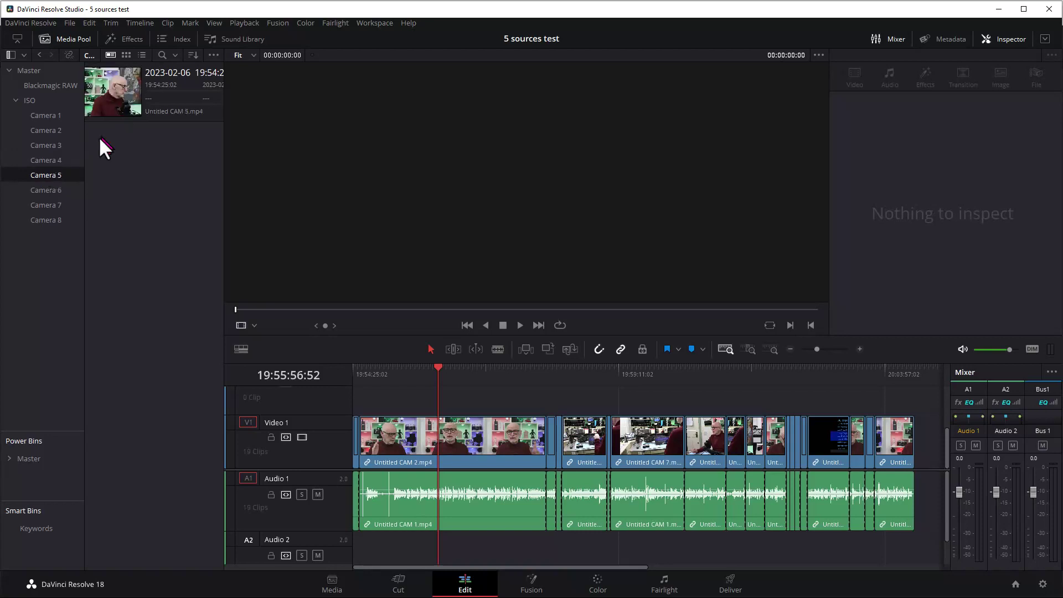
left_click(53, 190)
left_click(42, 204)
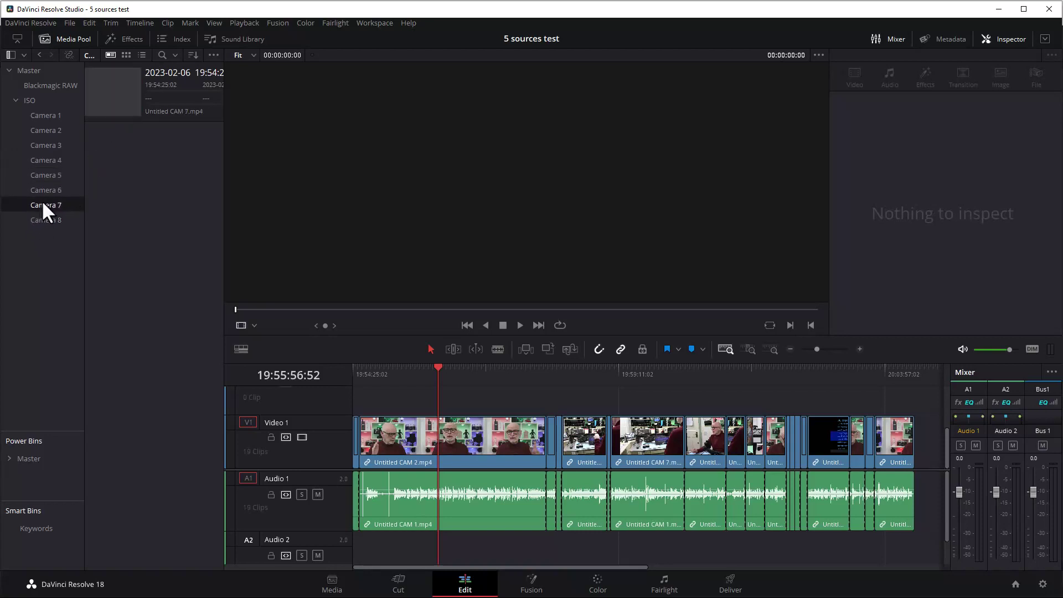
left_click(50, 219)
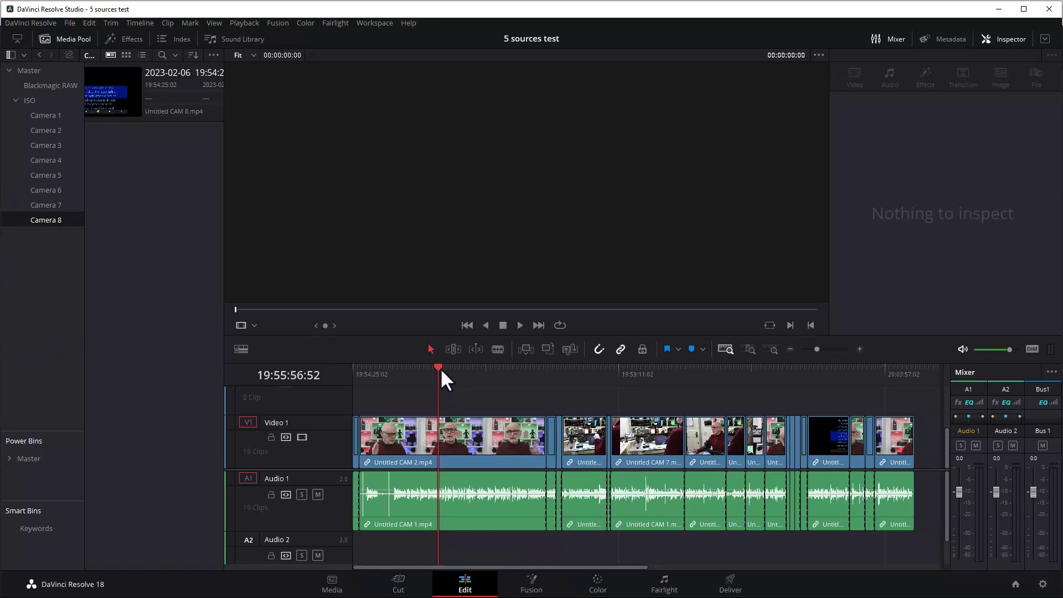
left_click_drag(437, 366, 610, 401)
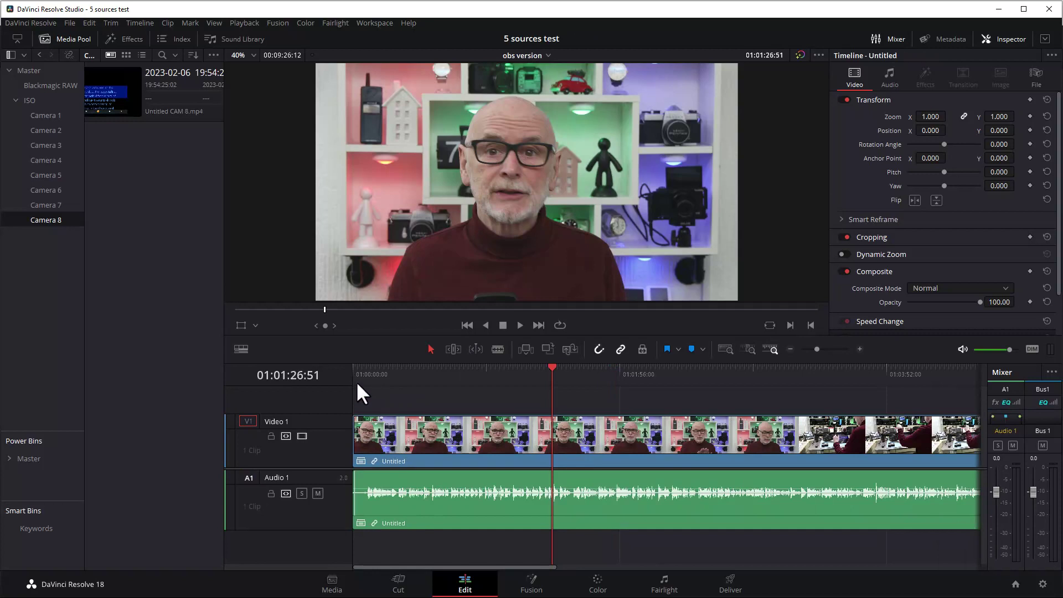
left_click_drag(362, 379, 776, 420)
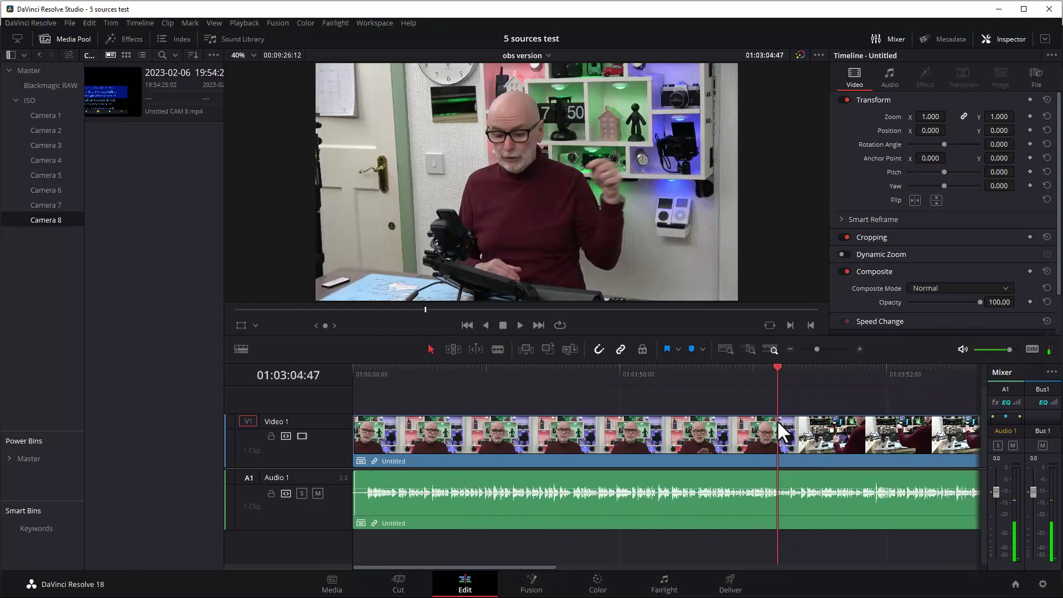
left_click(748, 350)
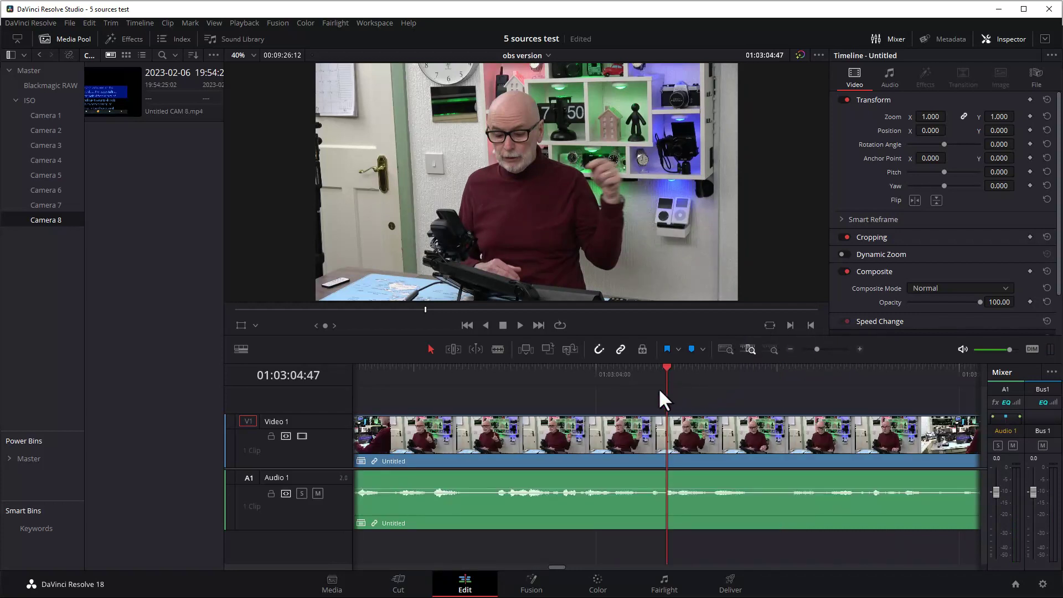
left_click_drag(560, 568, 557, 568)
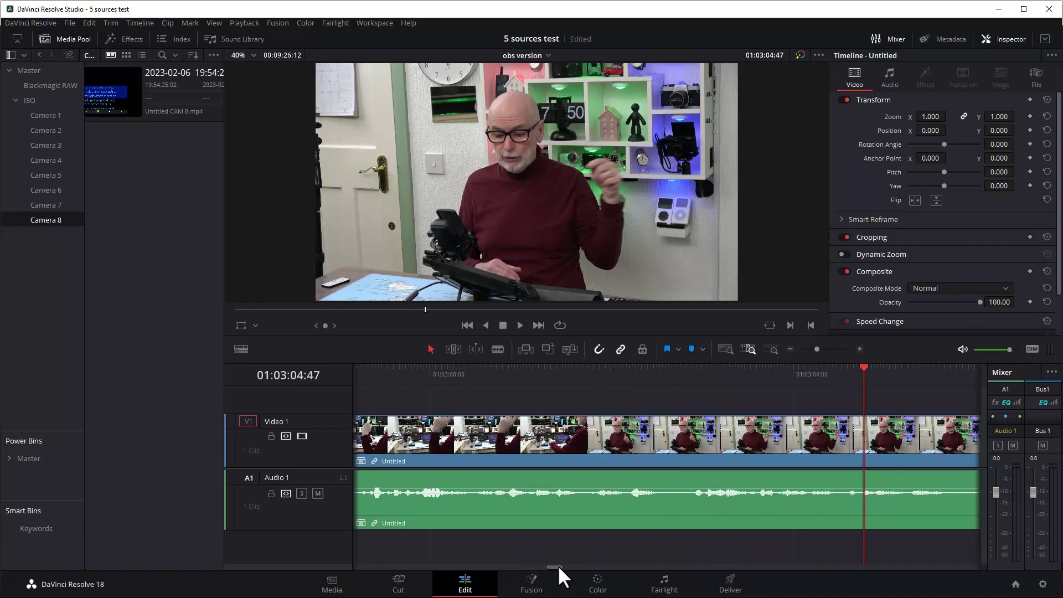
left_click_drag(864, 373, 585, 395)
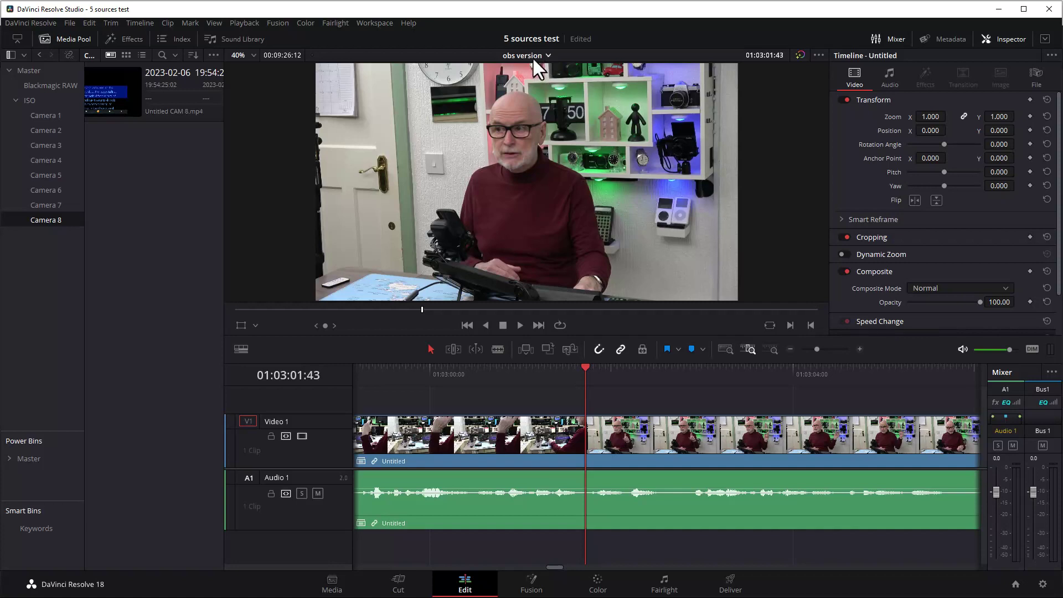
Switch to the Untitled timeline, zoom in on the CAM 2/CAM 7 cut and roll it 22 frames later to 19:57:54:15
left_click(547, 52)
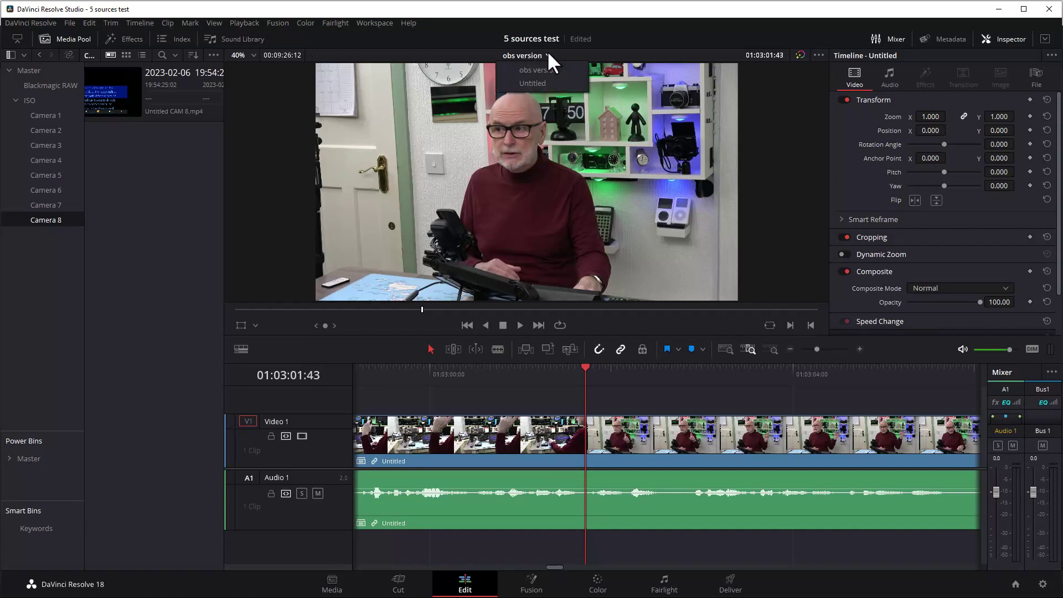
left_click(536, 83)
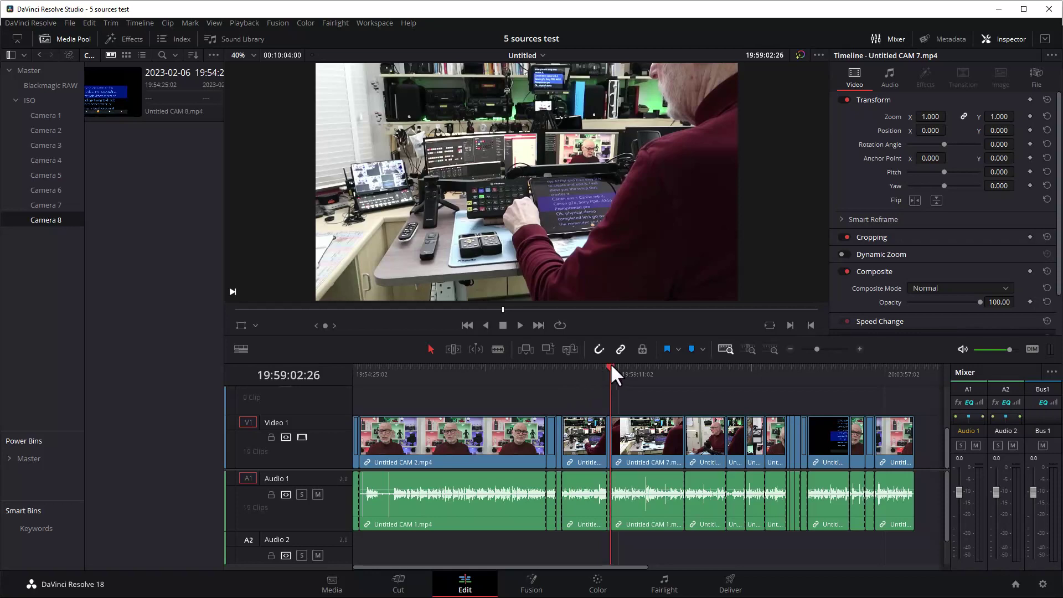
left_click_drag(610, 367, 539, 373)
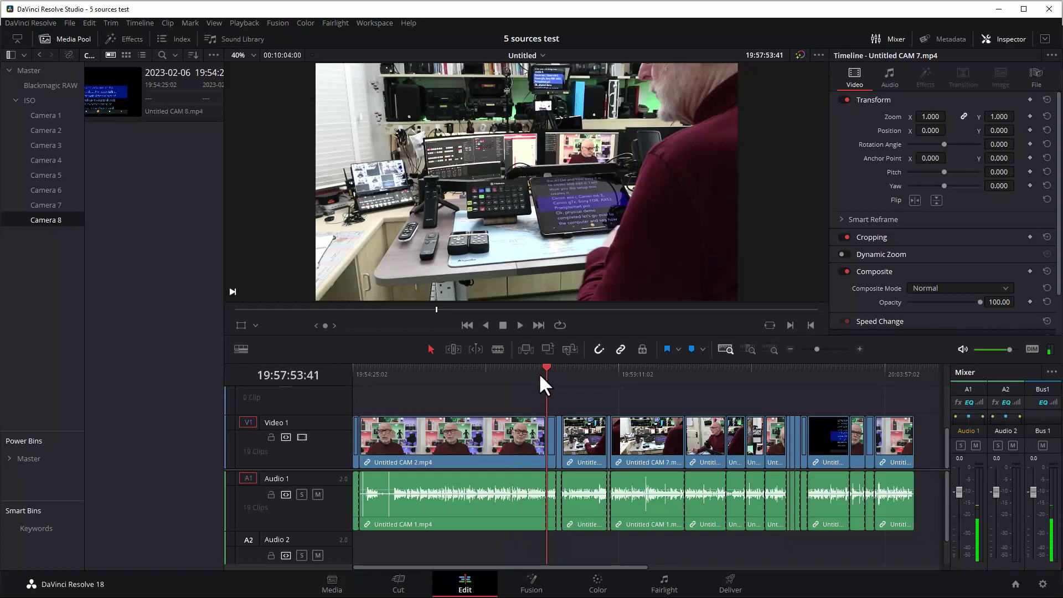
left_click(750, 348)
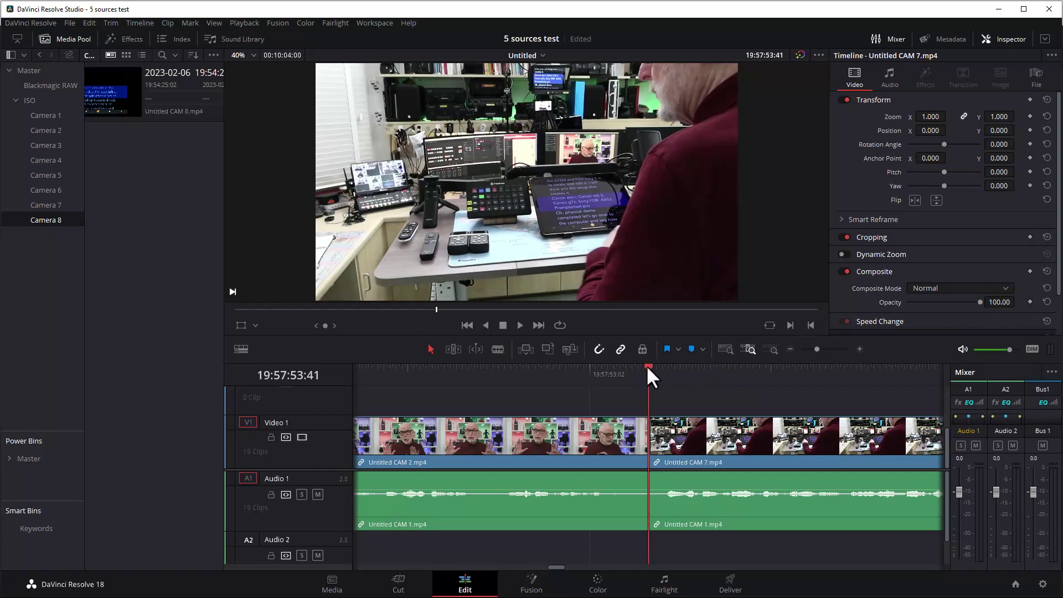
left_click_drag(646, 364, 699, 376)
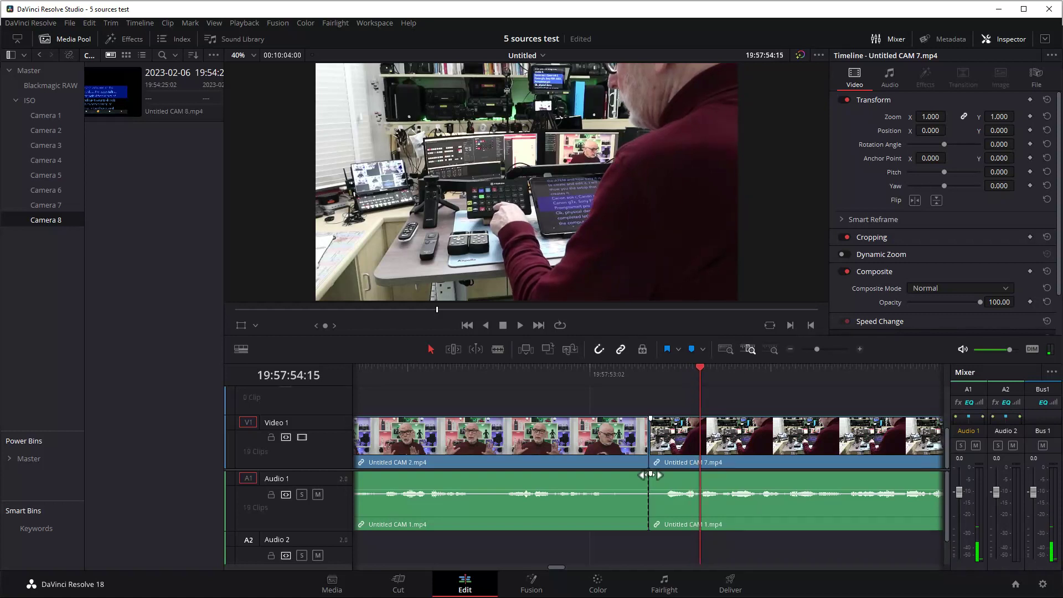
left_click_drag(649, 443, 700, 447)
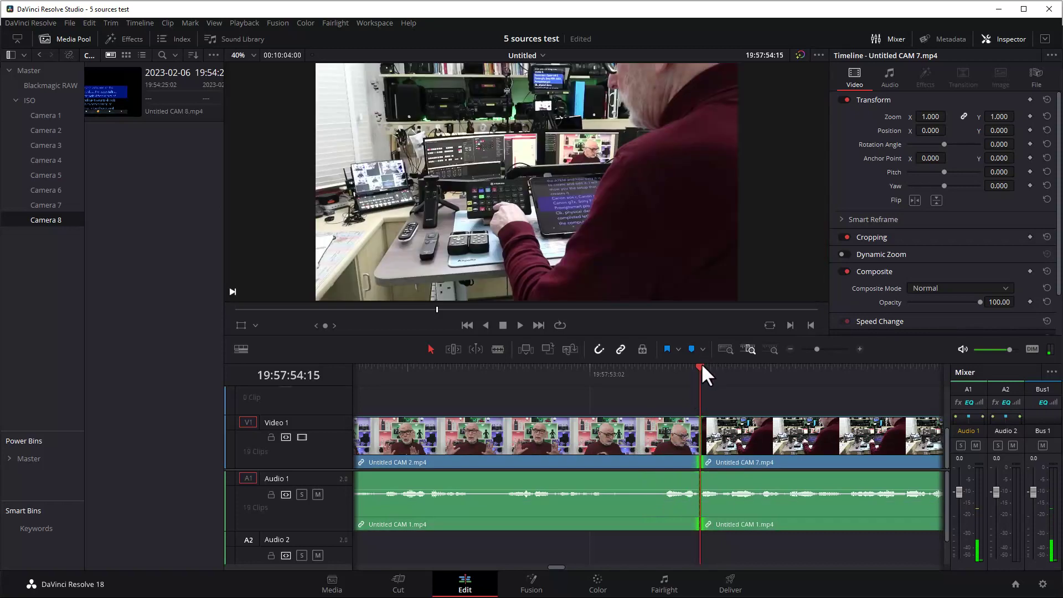
Scrub the frames around the rolled CAM 2/CAM 7 cut to verify it, then go to the Cut page
left_click_drag(690, 367, 658, 393)
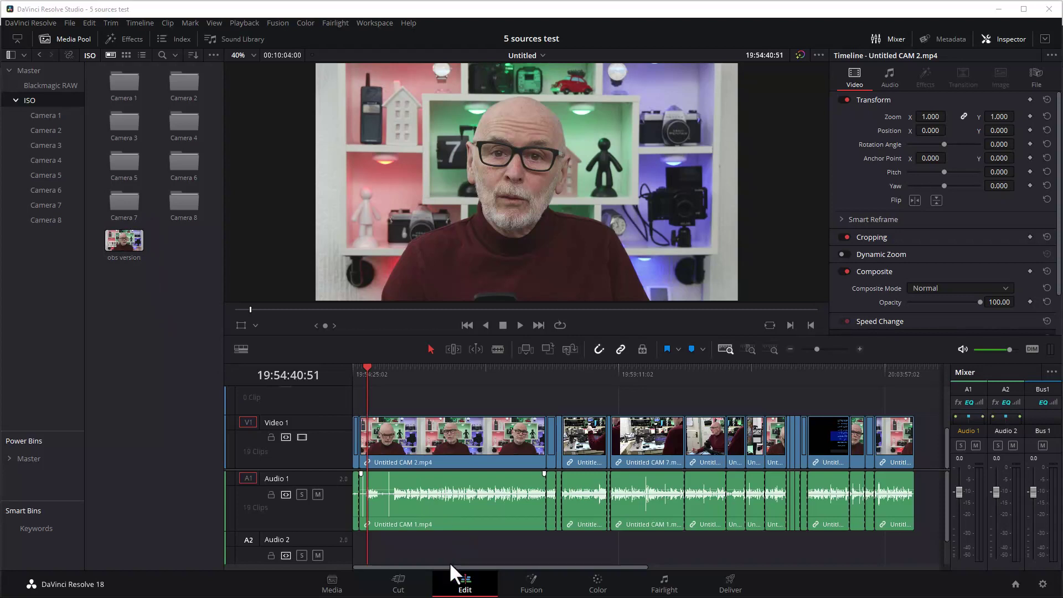
left_click(402, 588)
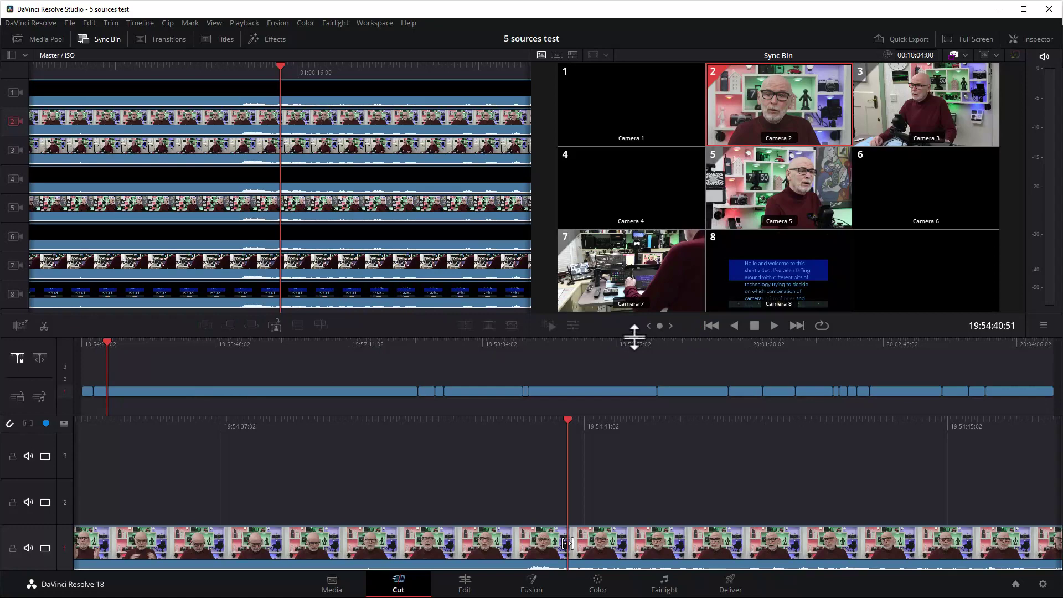
Show the Untitled CAM 8.mp4 source alone and mark a 00:01:01:49 range on it
left_click(772, 264)
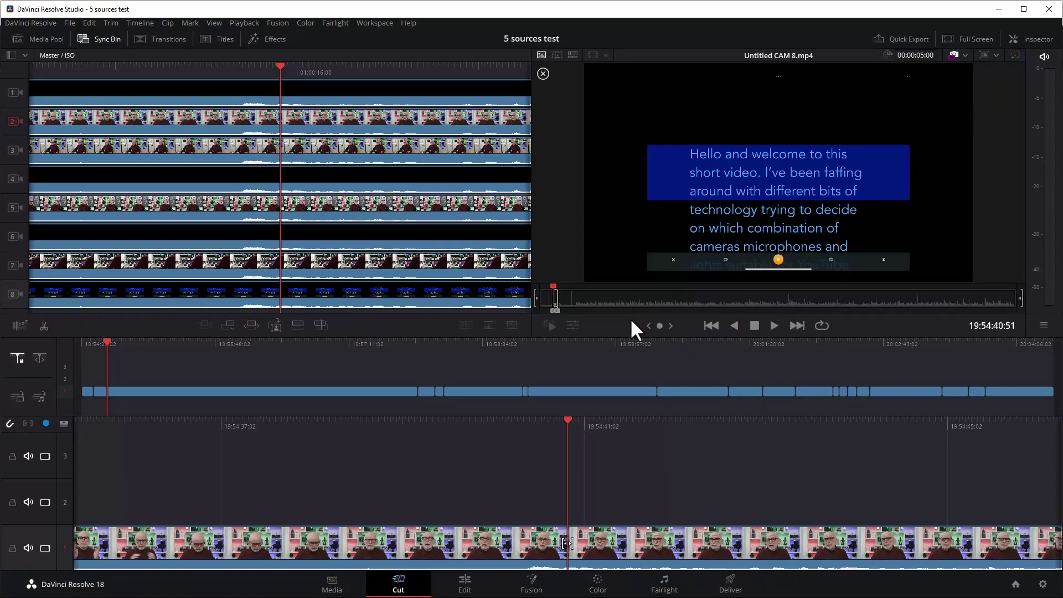
left_click_drag(557, 307, 602, 311)
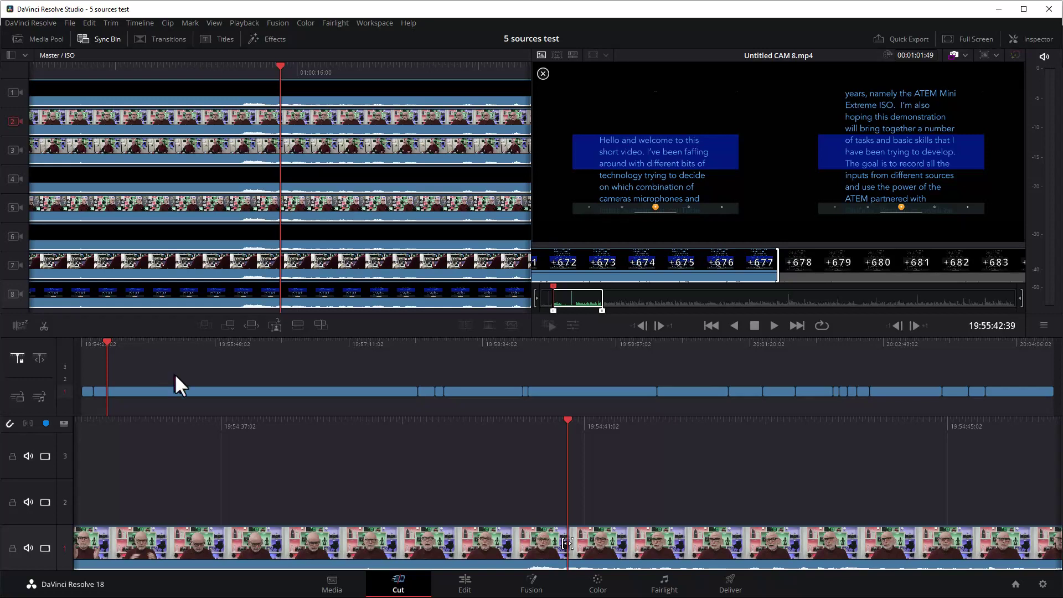
Place the CAM 8 range on a second track over CAM 2 and scale it down to 0.390
left_click(297, 324)
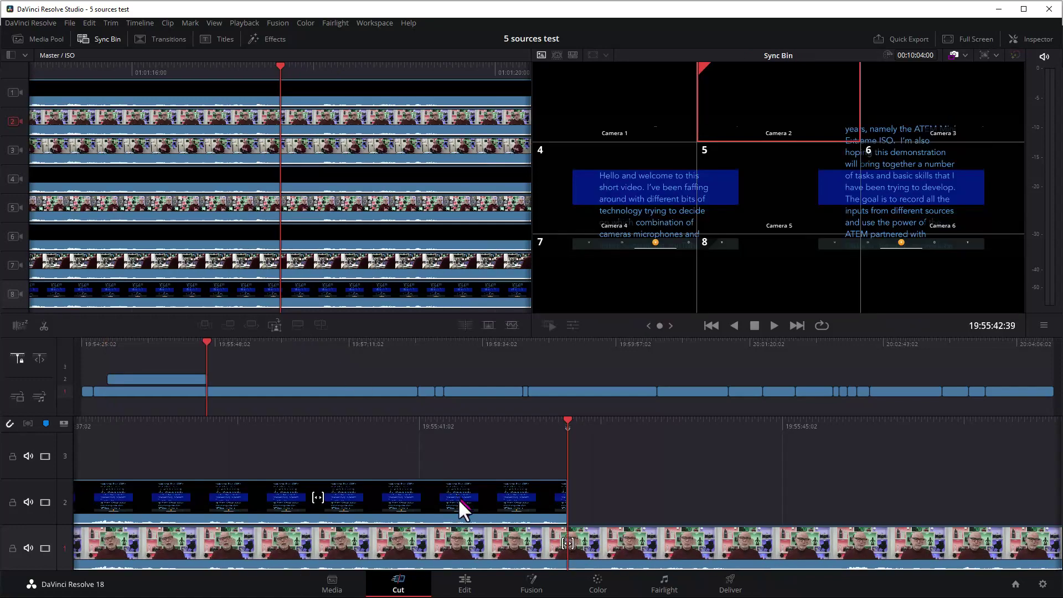
left_click(458, 585)
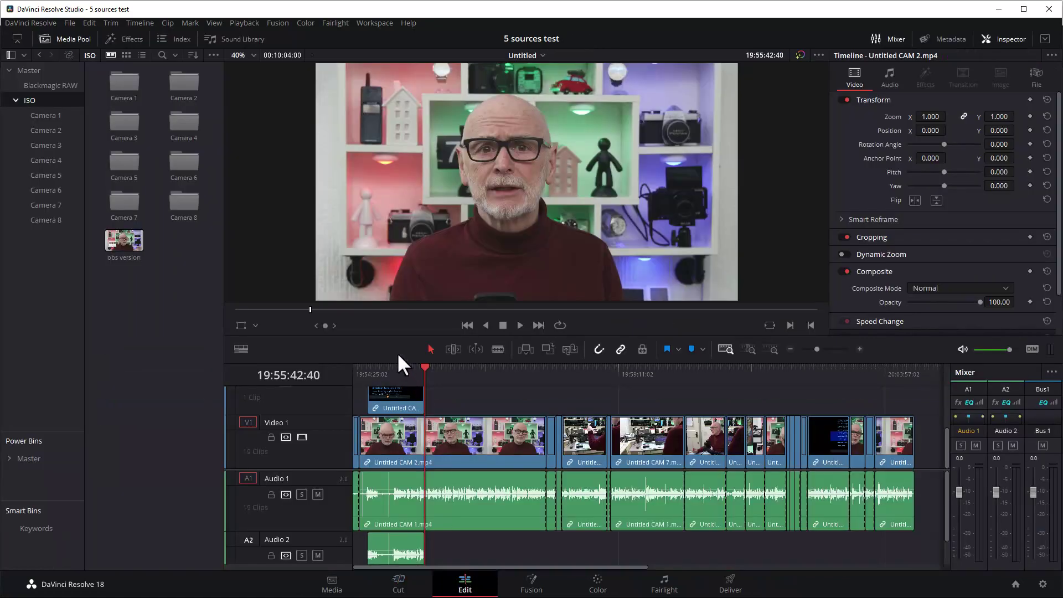
left_click(394, 370)
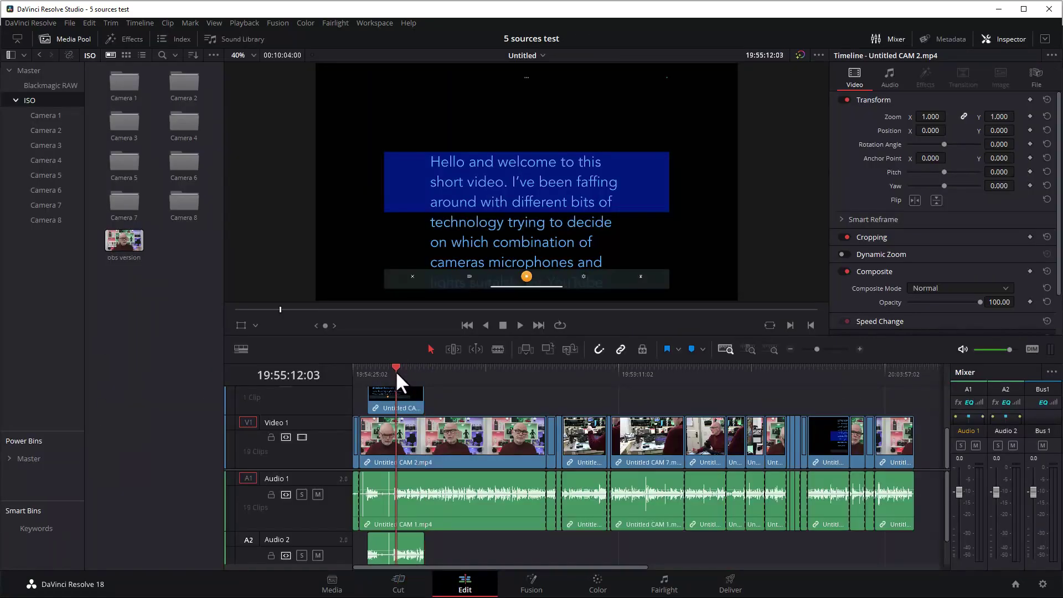
left_click(409, 400)
left_click(240, 324)
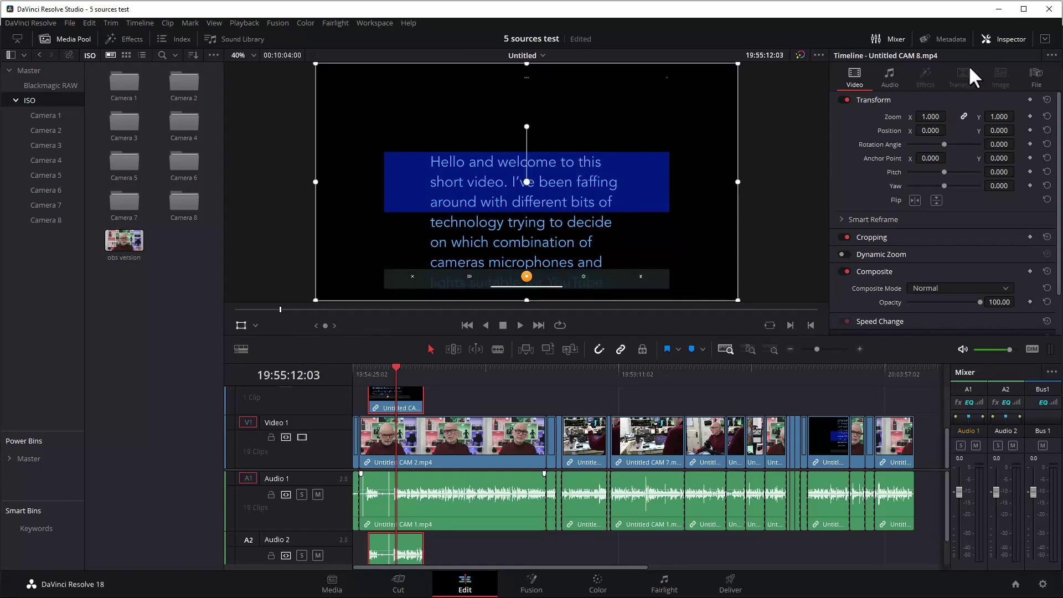
left_click_drag(926, 112, 877, 112)
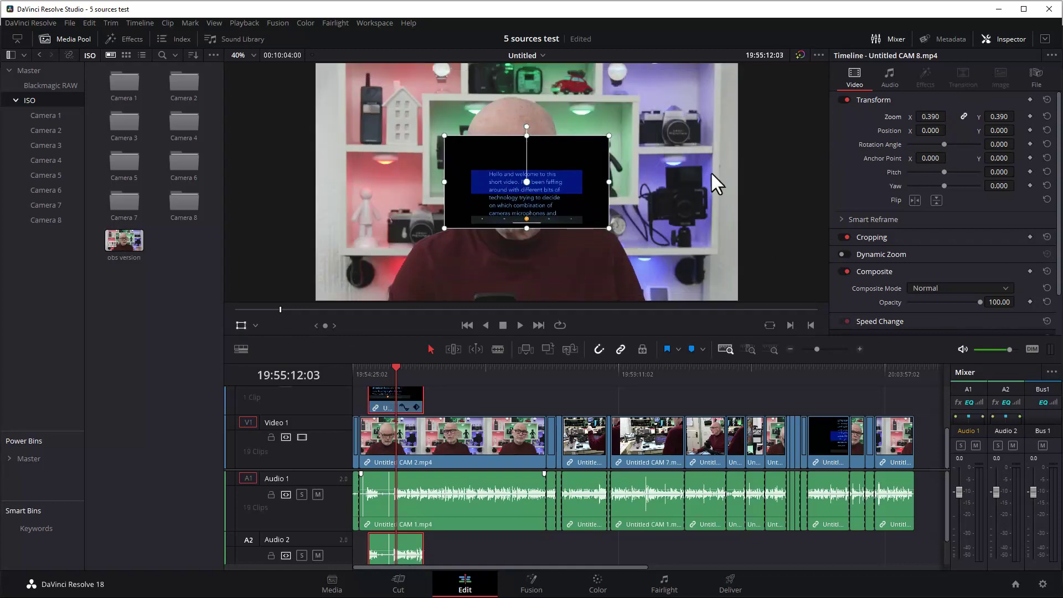
Move the CAM 8 overlay up-right and crop the empty space from its left and right sides
left_click_drag(585, 178, 701, 120)
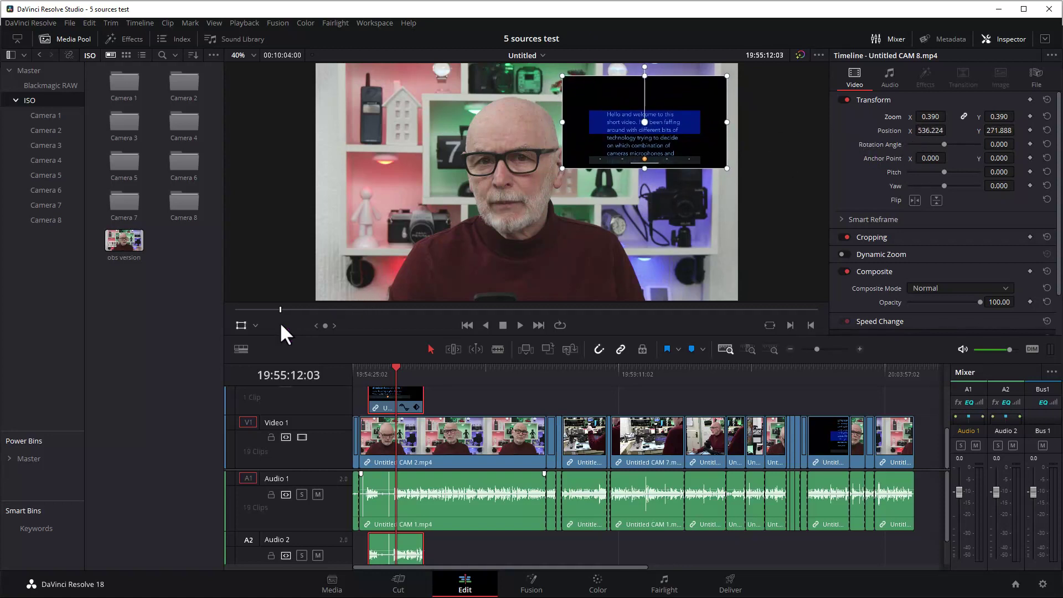
left_click(256, 325)
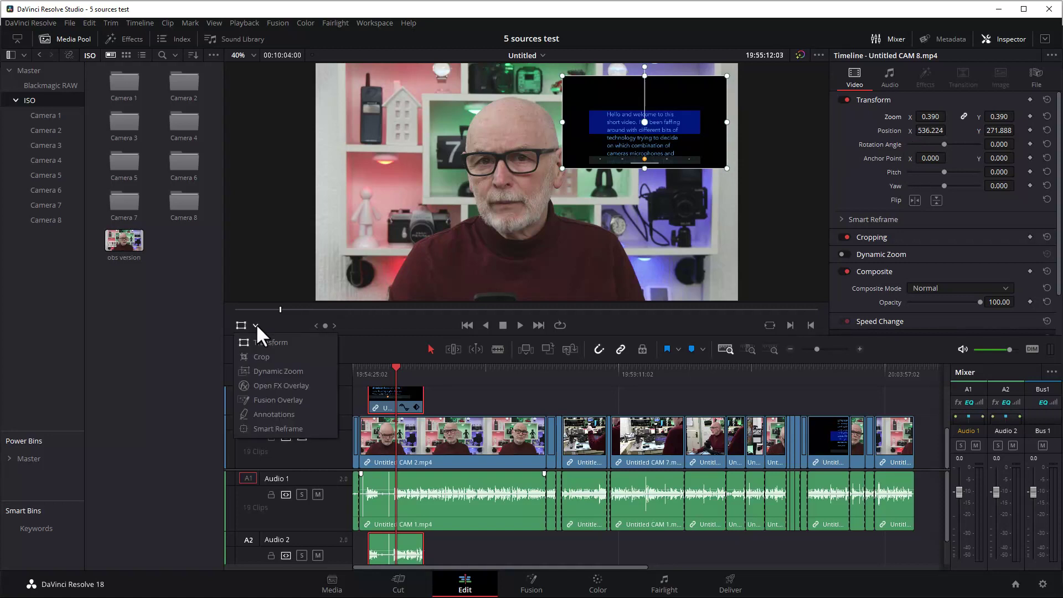
left_click(250, 357)
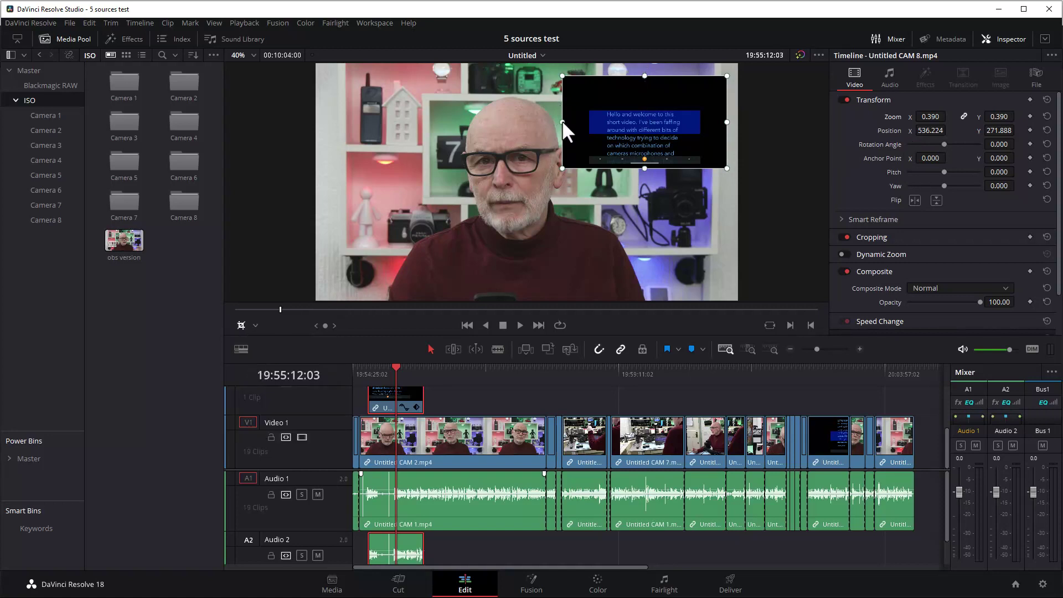
left_click_drag(563, 120, 588, 124)
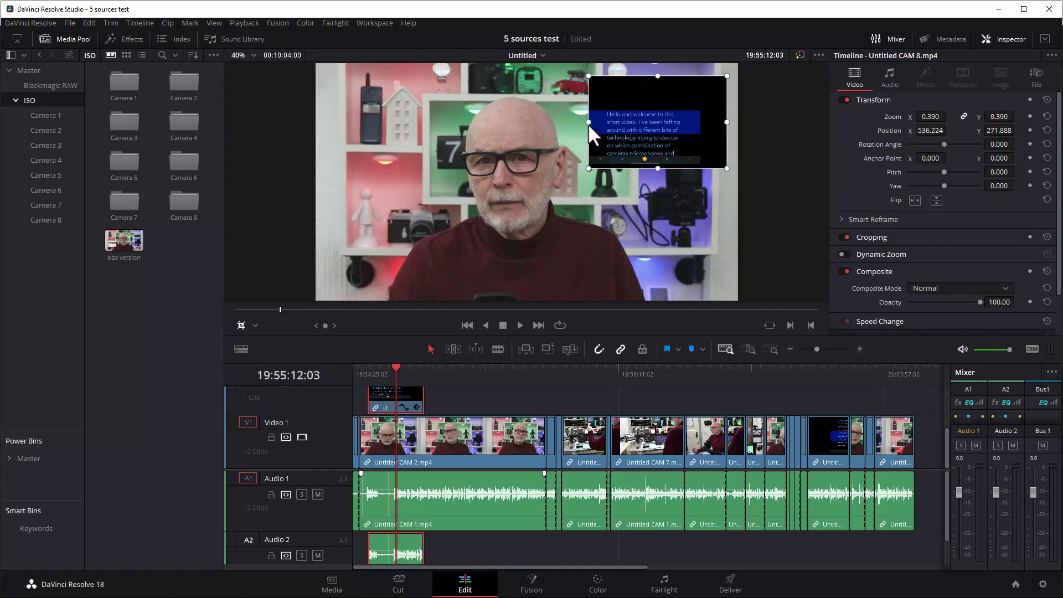
left_click_drag(726, 121, 694, 145)
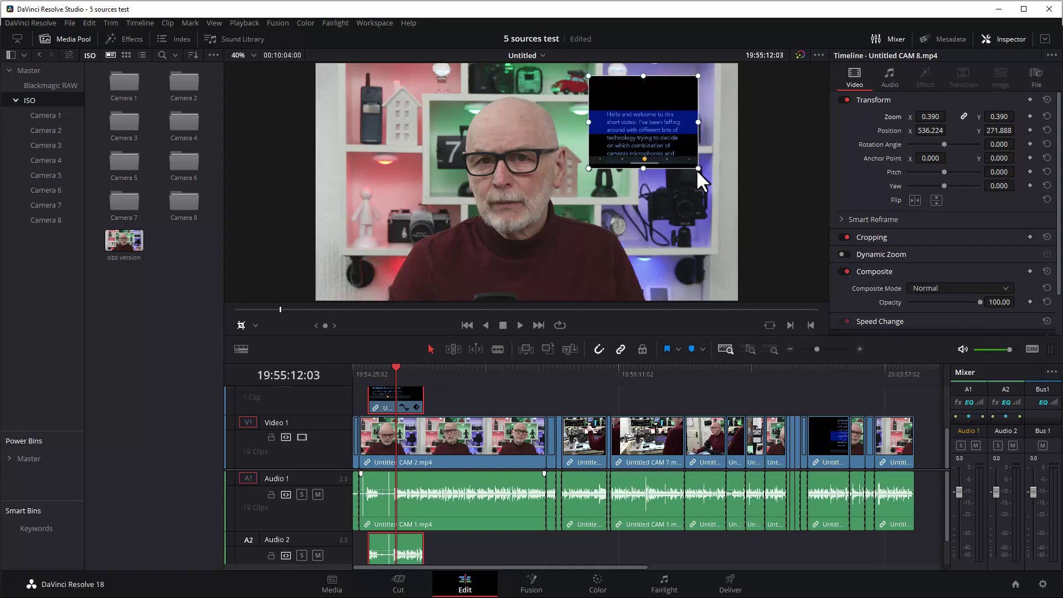
Rescale the overlay to 0.507, place it at 609.231, 234.126 top-right, and save the project
left_click(255, 326)
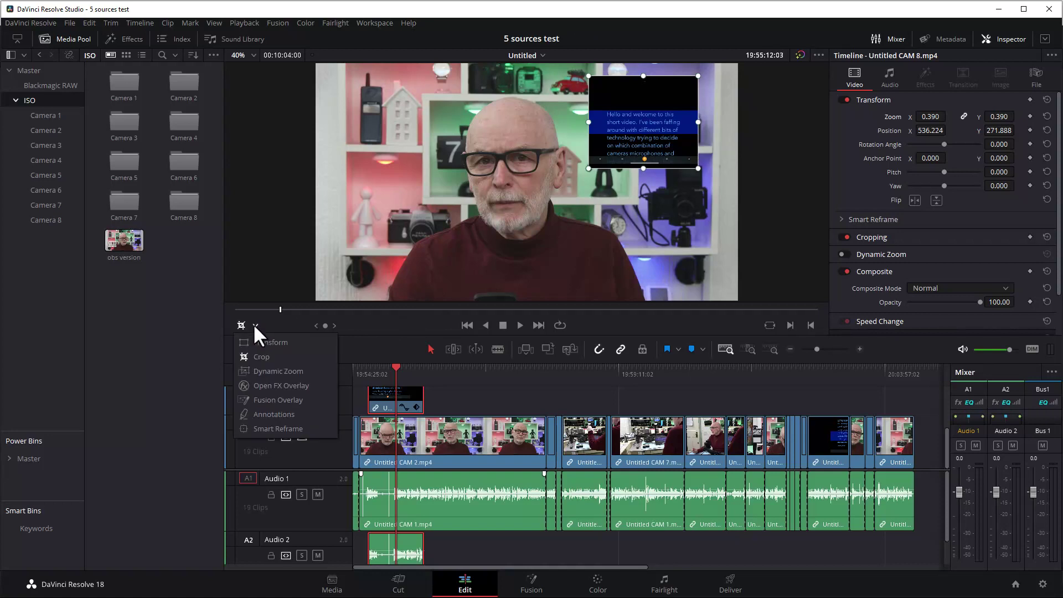
left_click(250, 341)
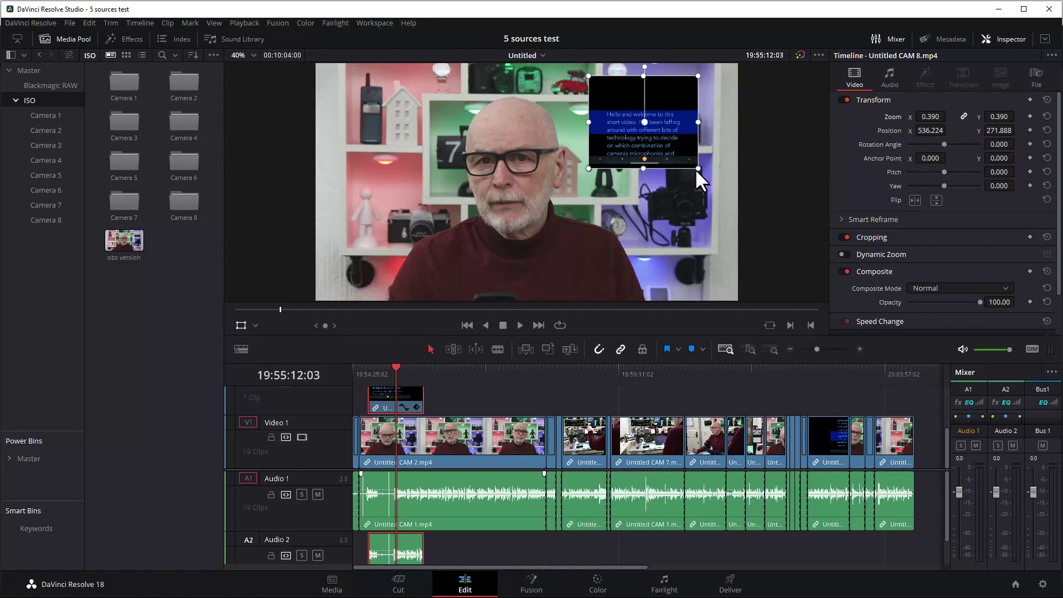
left_click_drag(699, 167, 719, 187)
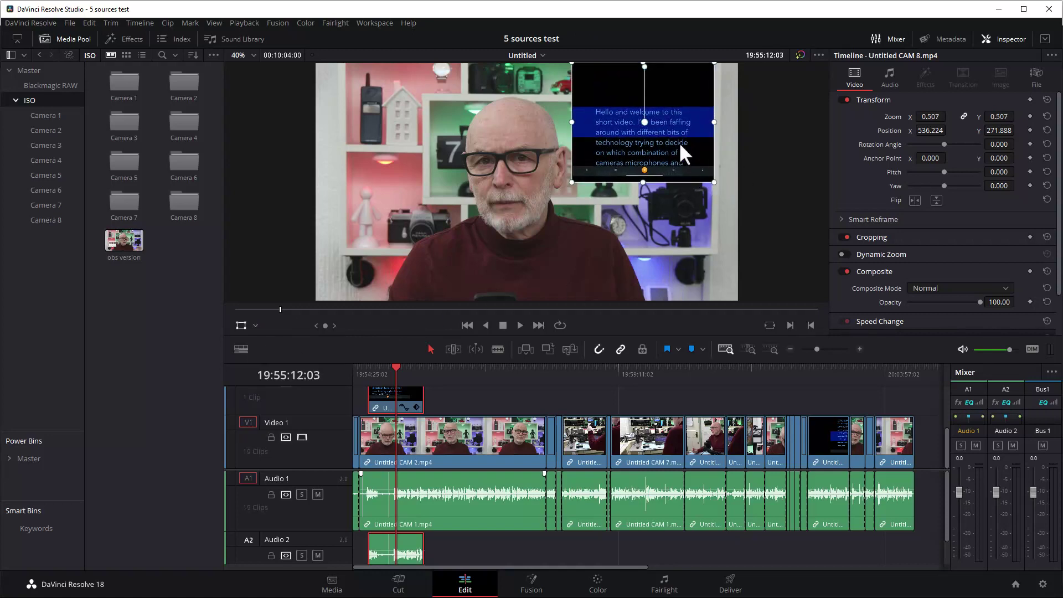
left_click_drag(679, 142, 689, 140)
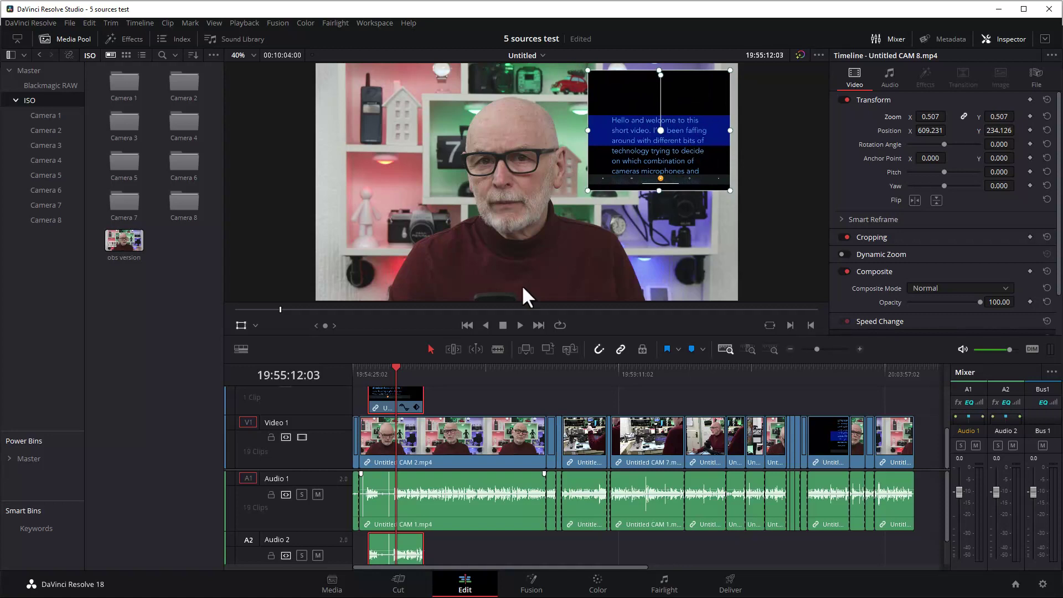
key("ctrl+s")
left_click_drag(394, 363, 375, 357)
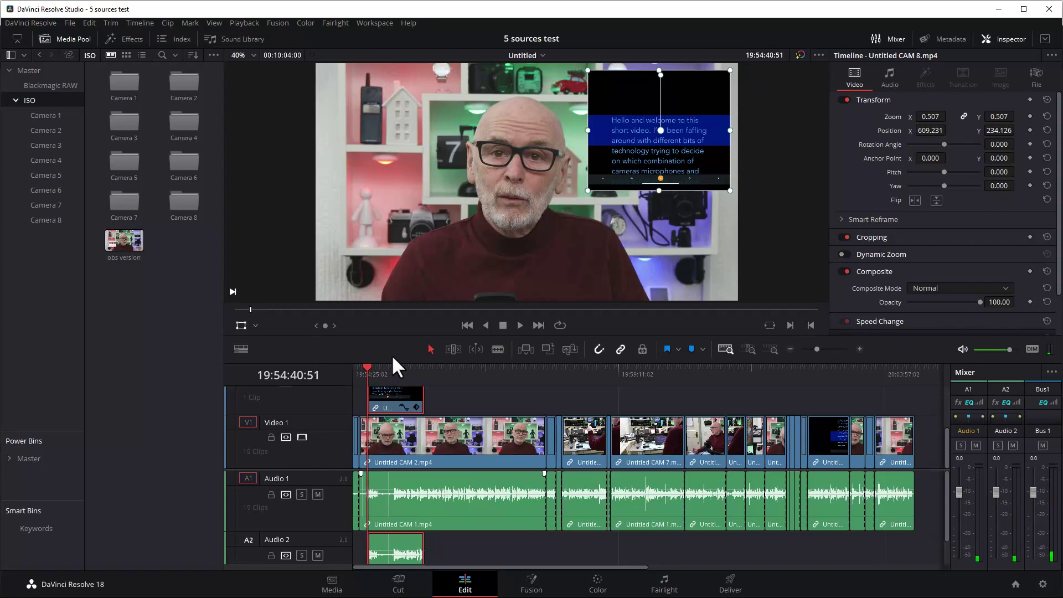
key("space")
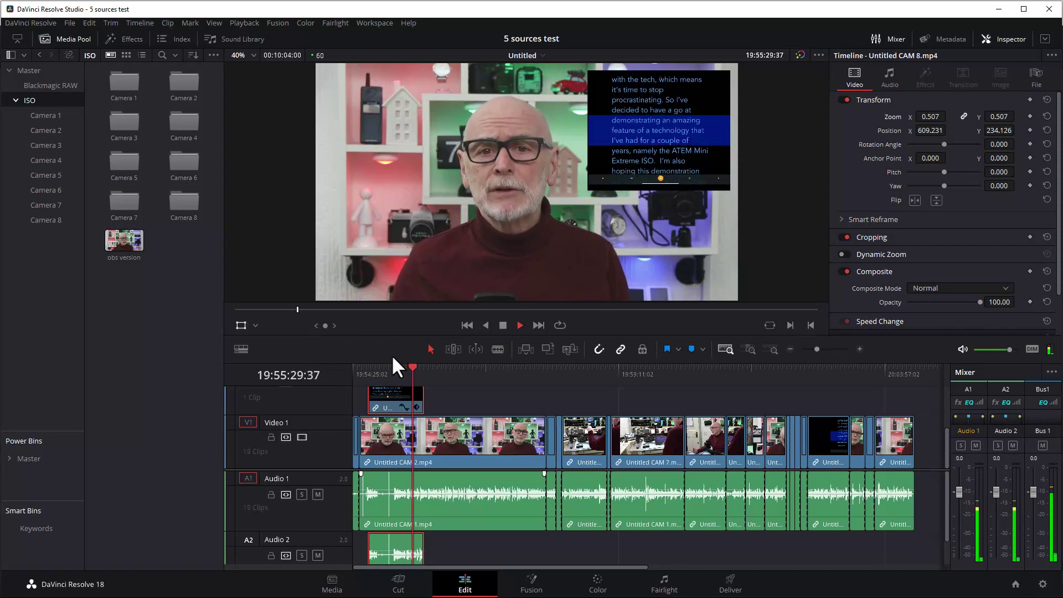
key("space")
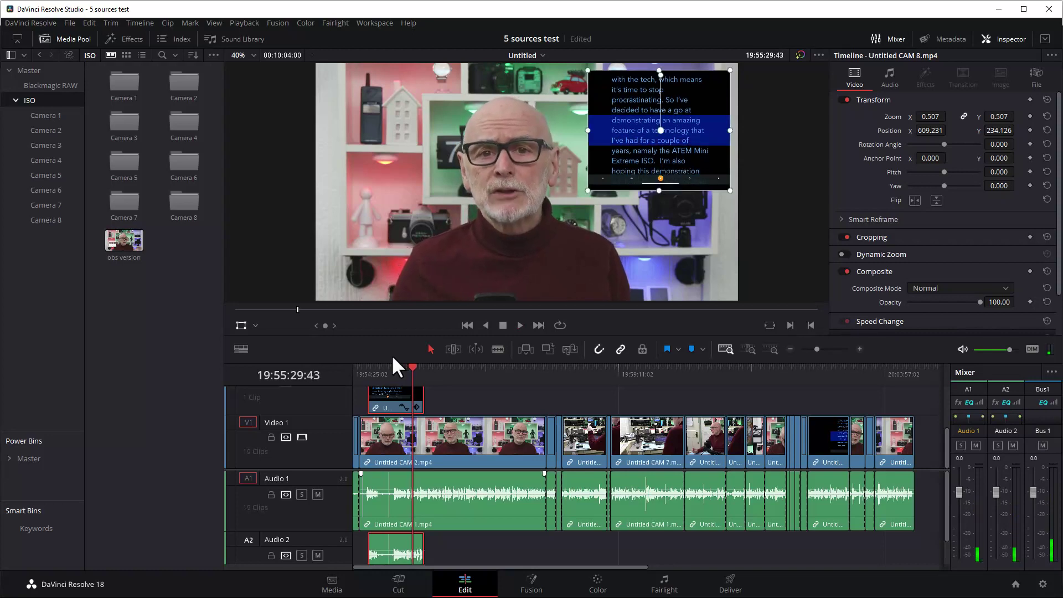